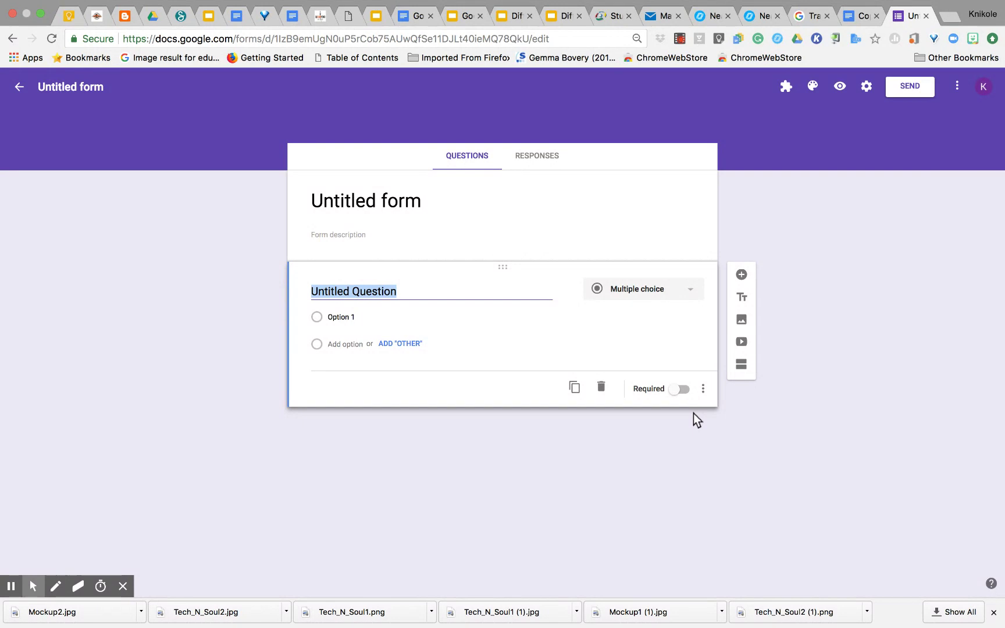
Rename the form from Untitled form to 'Sample Quiz'.
{"action": "left_click", "coordinate": [379, 202]}
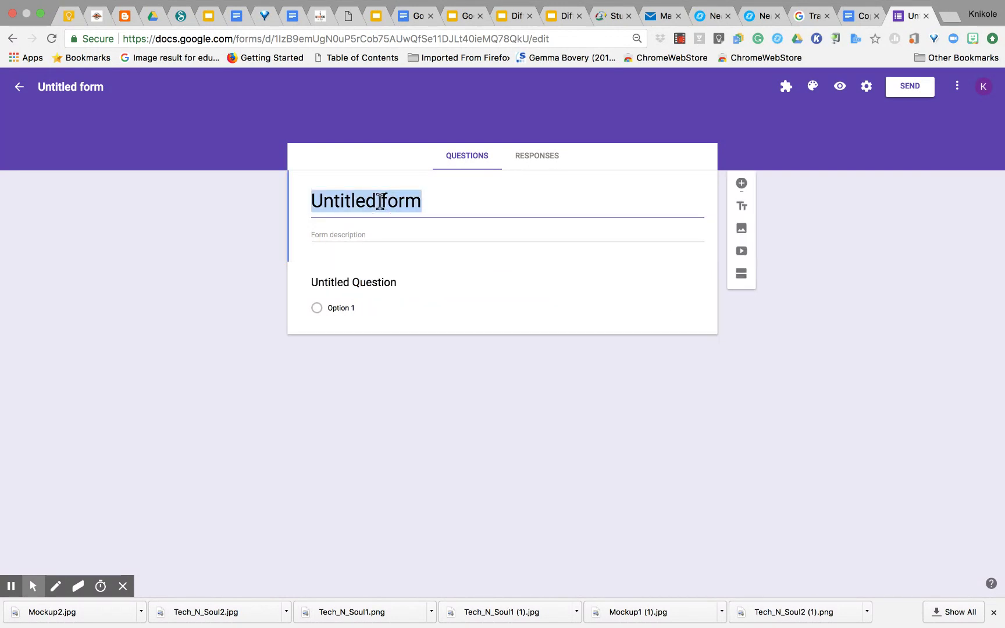
{"action": "type", "text": "Sample Quiz"}
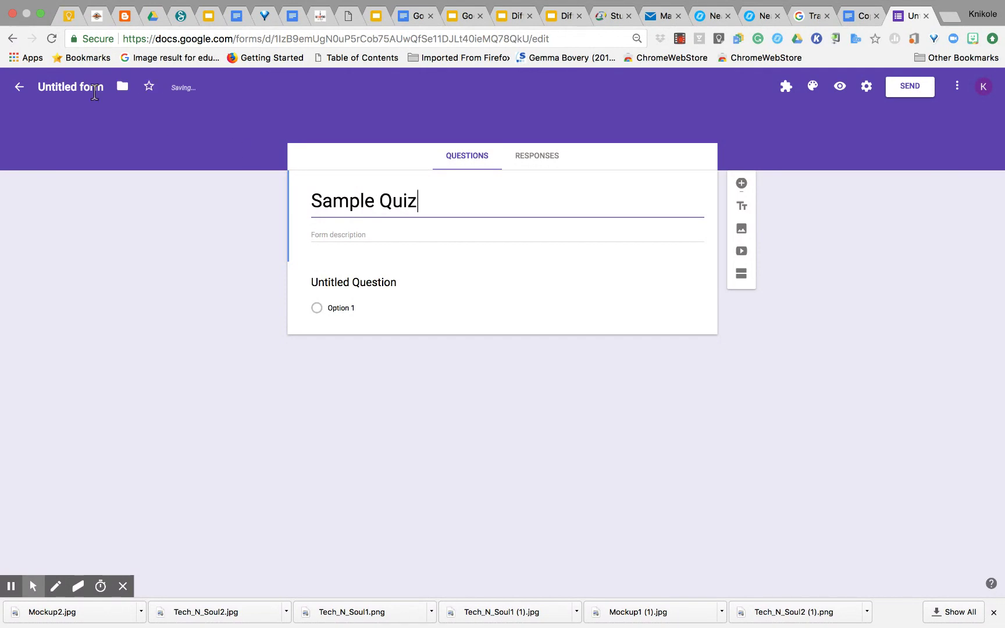
{"action": "left_click", "coordinate": [94, 92]}
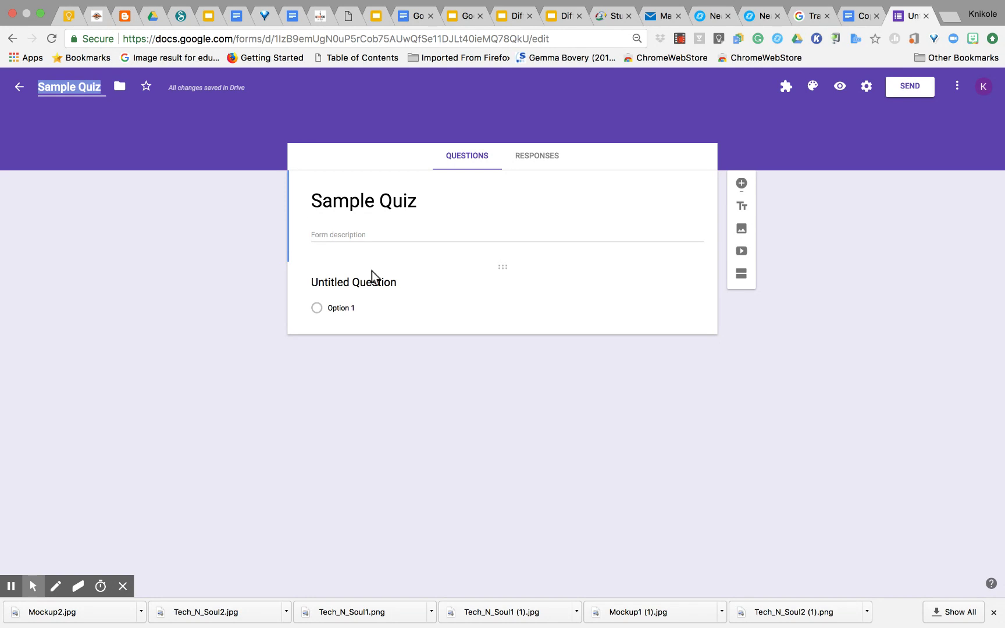
Turn on Make this a quiz in the Quizzes settings with grades released immediately, and save.
{"action": "left_click", "coordinate": [867, 87]}
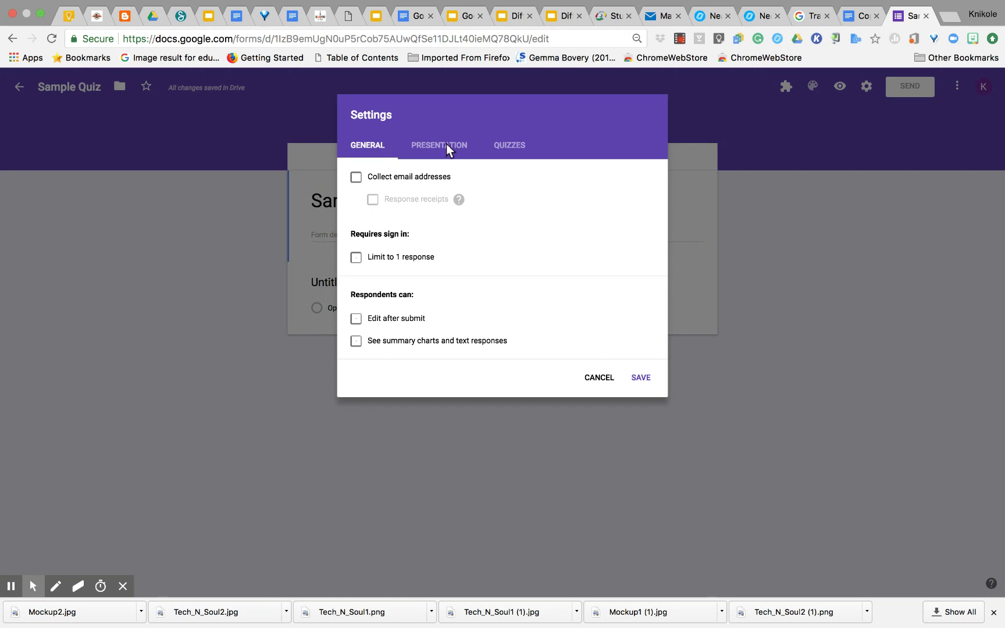
{"action": "left_click", "coordinate": [516, 146]}
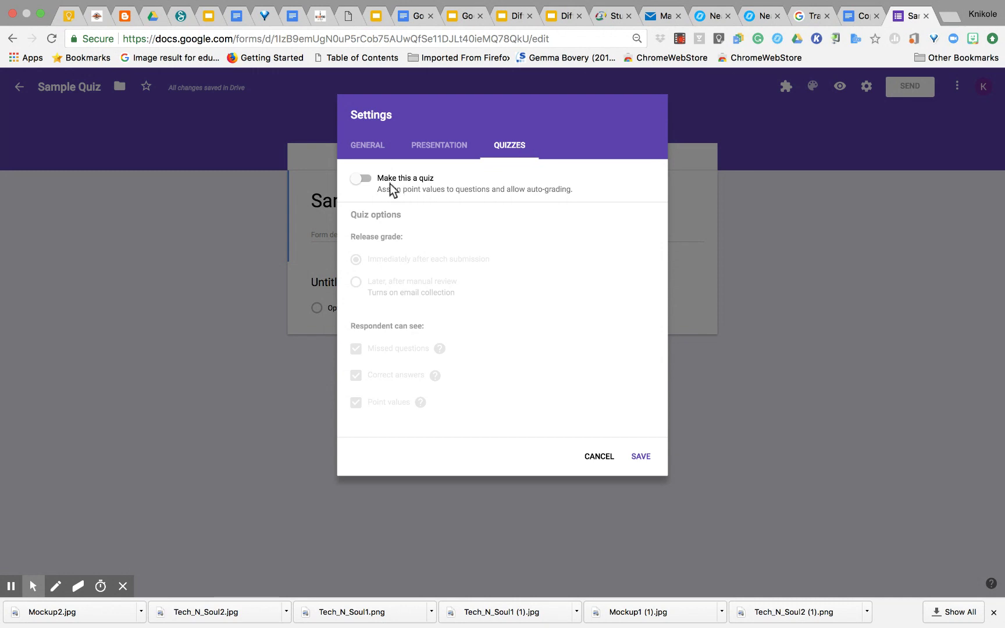
{"action": "left_click", "coordinate": [369, 177]}
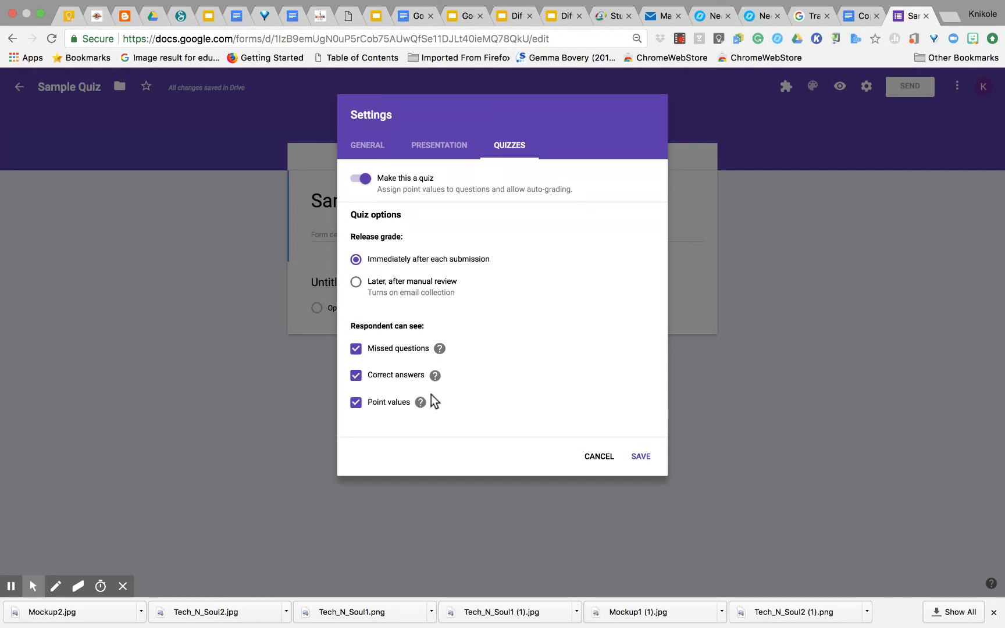
{"action": "mouse_move", "coordinate": [426, 384]}
{"action": "left_click", "coordinate": [640, 457]}
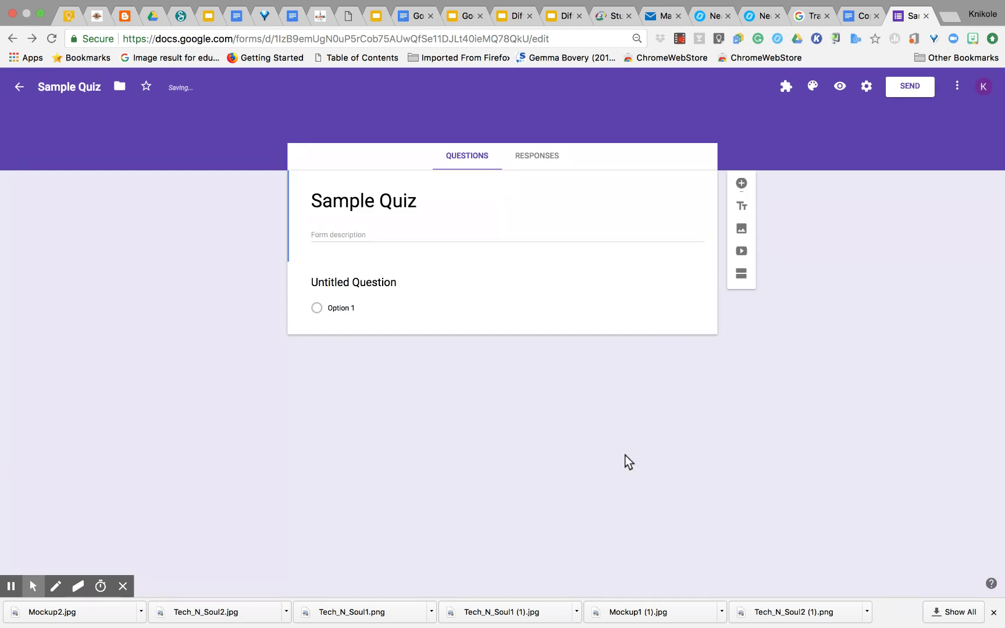
Make the first question multiple choice titled 'What state does Mrs. K. Taylor live in?'.
{"action": "left_click", "coordinate": [397, 285]}
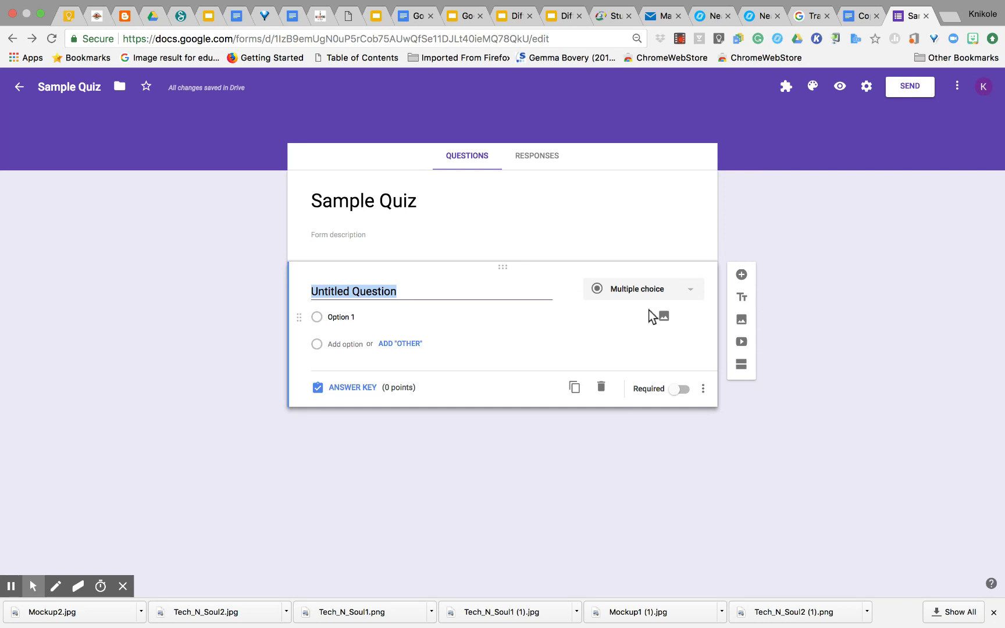
{"action": "left_click", "coordinate": [638, 294]}
{"action": "left_click", "coordinate": [637, 293]}
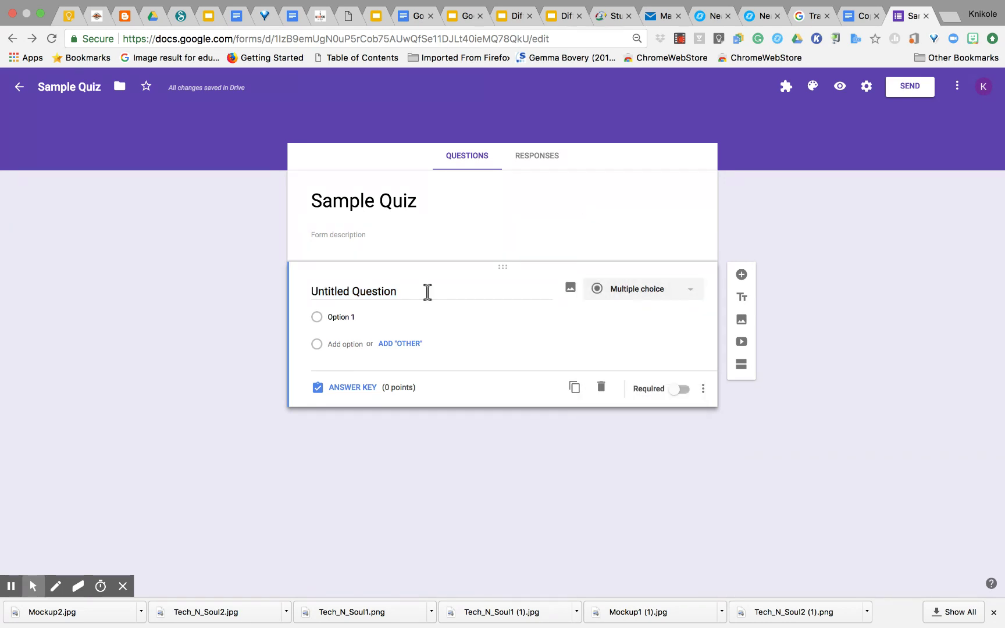
{"action": "left_click", "coordinate": [427, 289]}
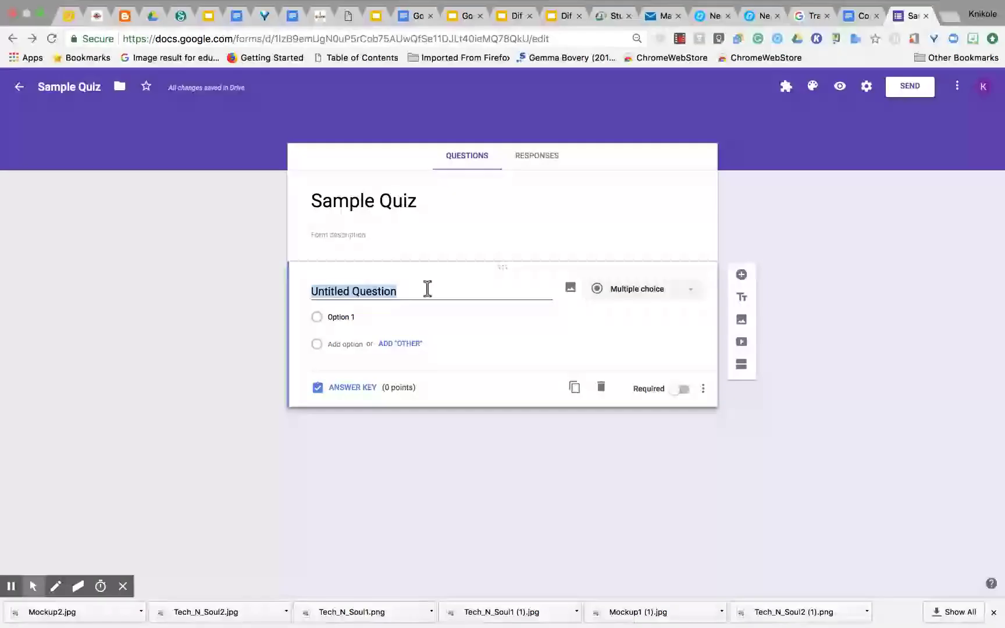
{"action": "type", "text": "What"}
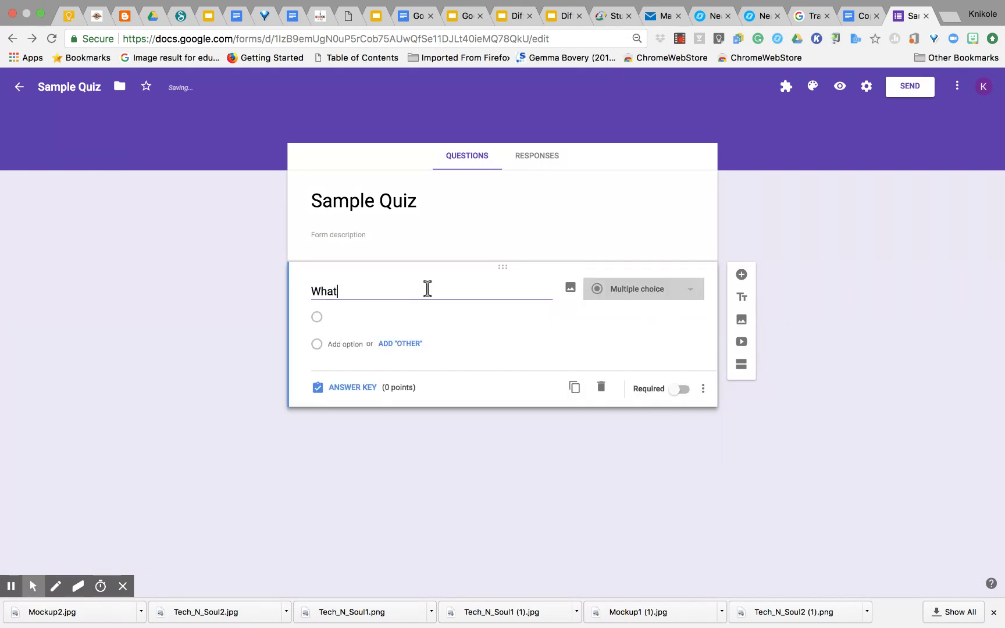
{"action": "type", "text": " state does Mrs. K. Taylor live in?\""}
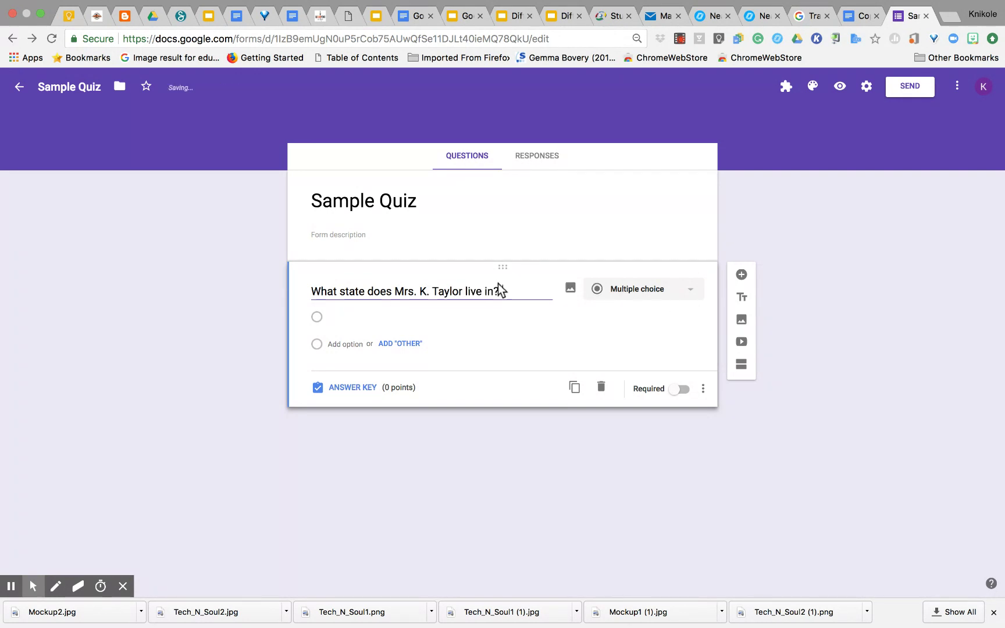
{"action": "key", "text": "BackSpace"}
Enter the answer options Texas, Arkanas and Oklahoma.
{"action": "left_click", "coordinate": [329, 317]}
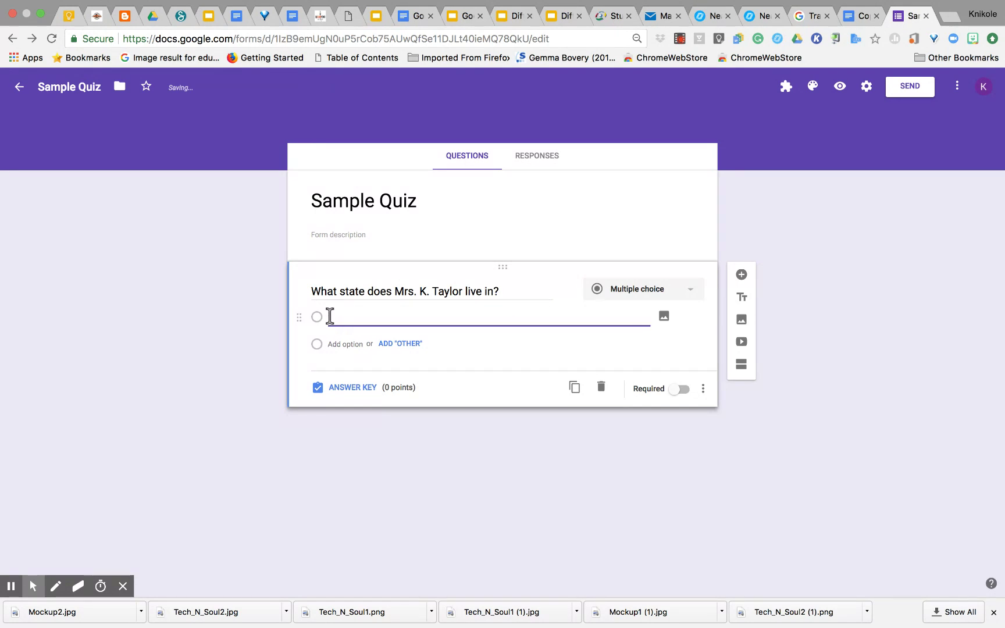
{"action": "type", "text": "Texas"}
{"action": "left_click", "coordinate": [332, 343]}
{"action": "type", "text": "A"}
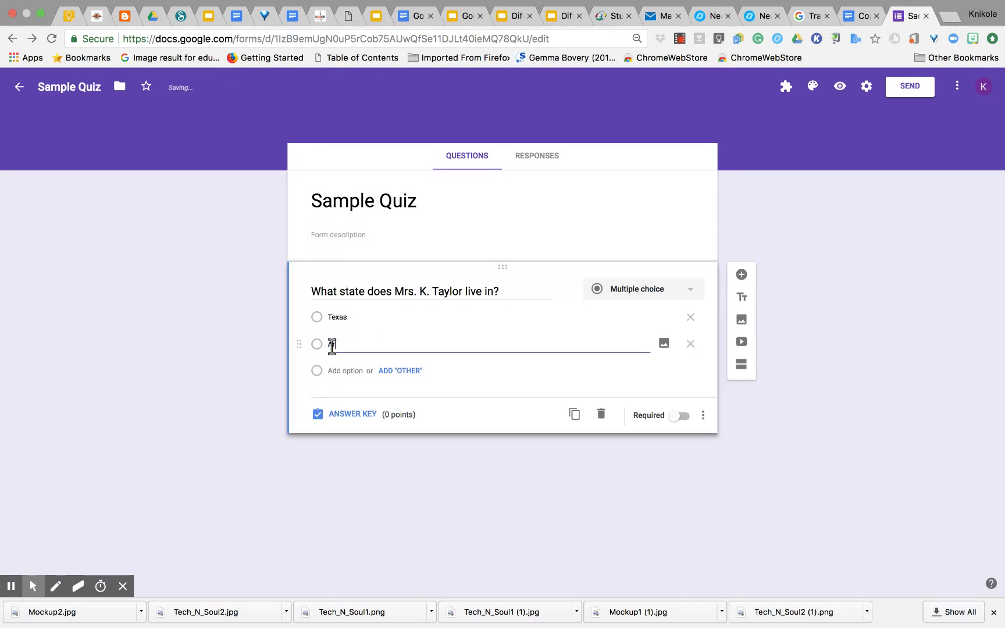
{"action": "type", "text": "rkanas"}
{"action": "left_click", "coordinate": [336, 370]}
{"action": "type", "text": "Oklahoma"}
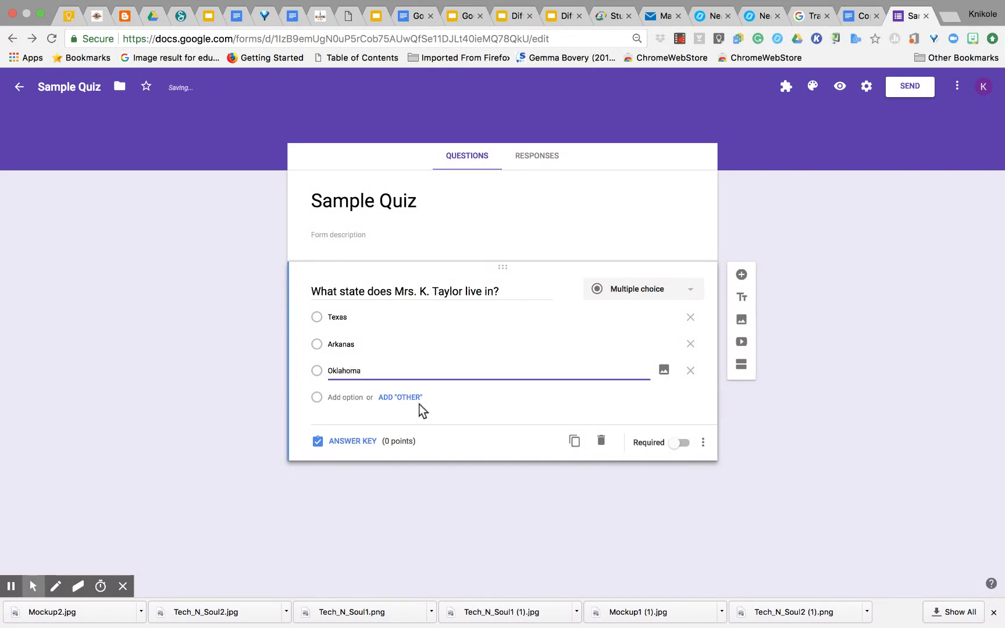
In the answer key, mark Texas as the only correct answer and set 5 points.
{"action": "left_click", "coordinate": [366, 443]}
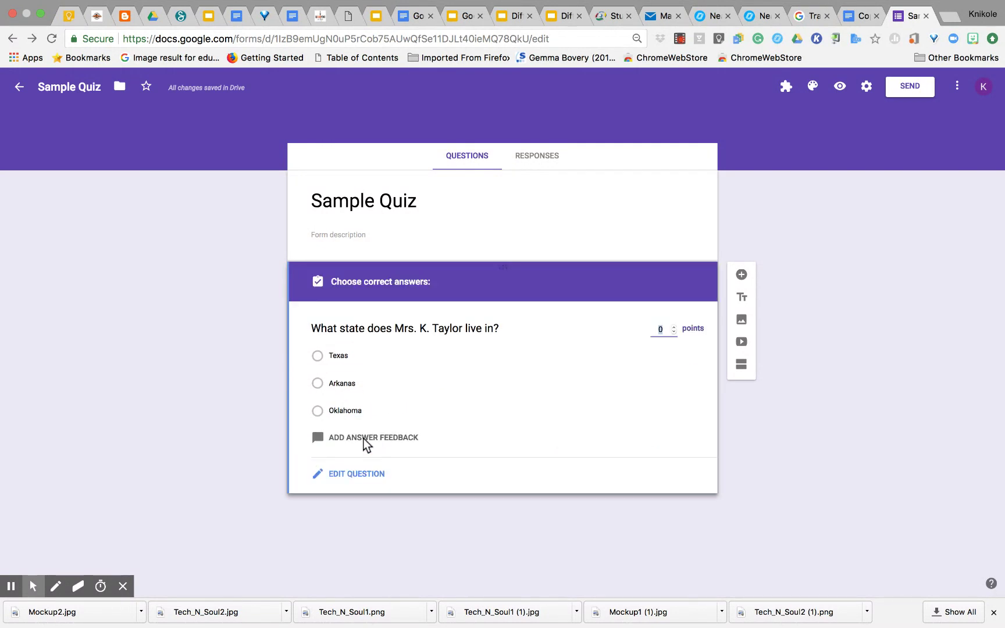
{"action": "left_click", "coordinate": [317, 357]}
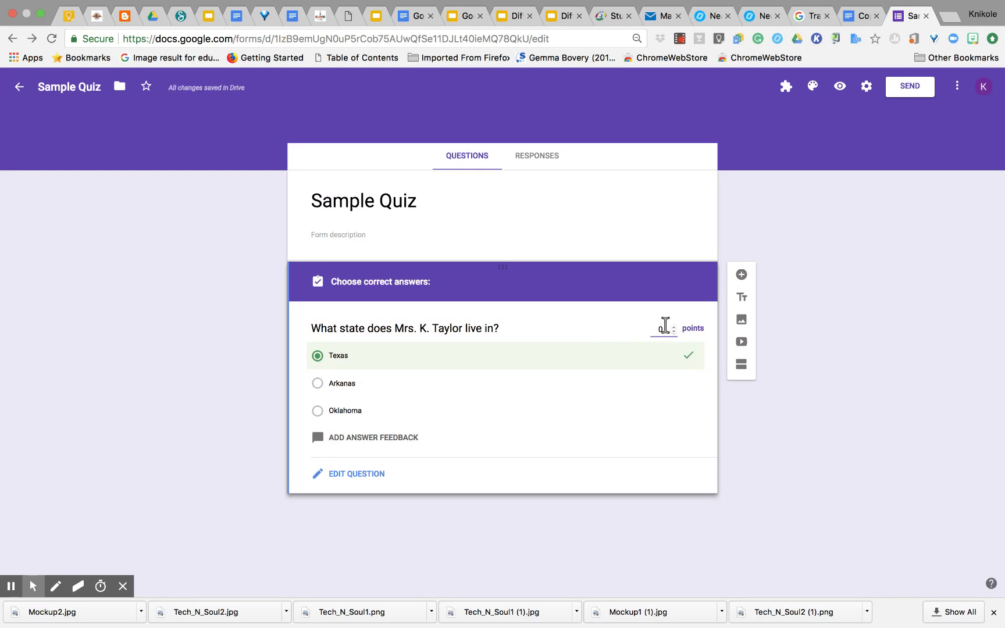
{"action": "left_click", "coordinate": [665, 326]}
{"action": "type", "text": "5"}
{"action": "left_click", "coordinate": [522, 409]}
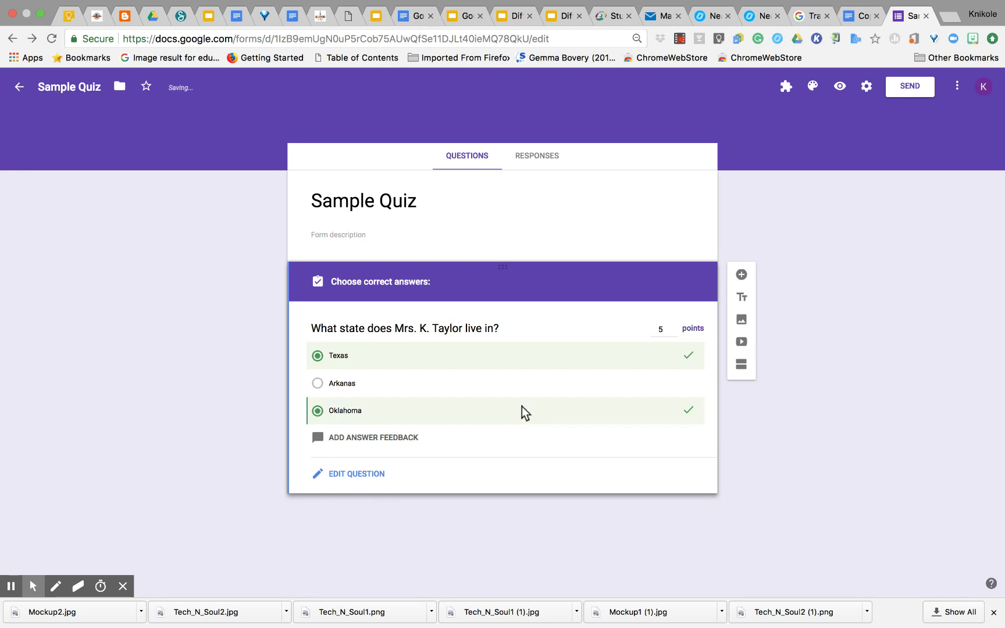
{"action": "left_click", "coordinate": [536, 366]}
{"action": "left_click", "coordinate": [370, 351]}
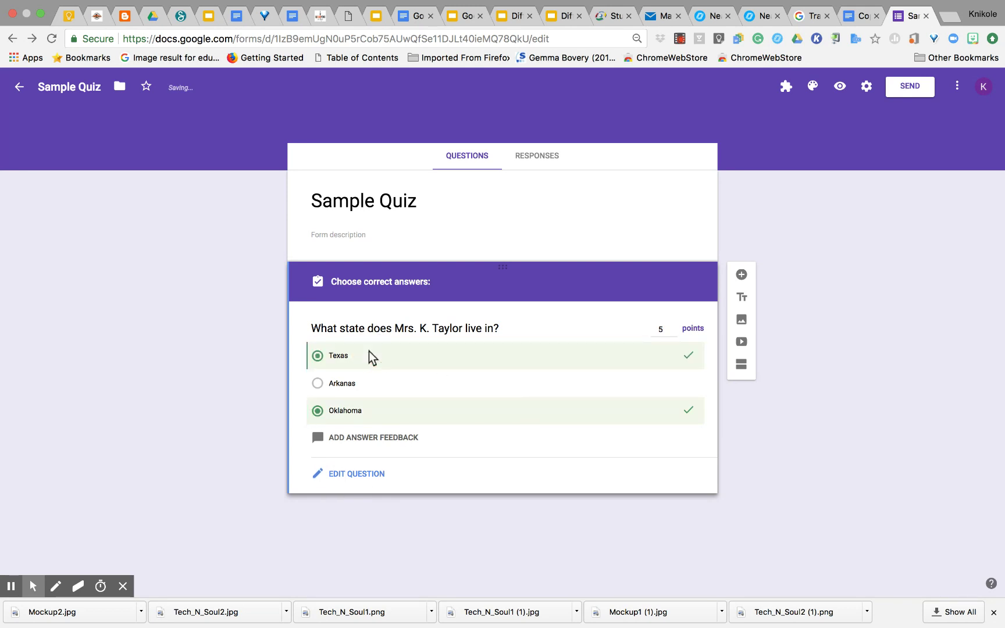
{"action": "left_click", "coordinate": [316, 409]}
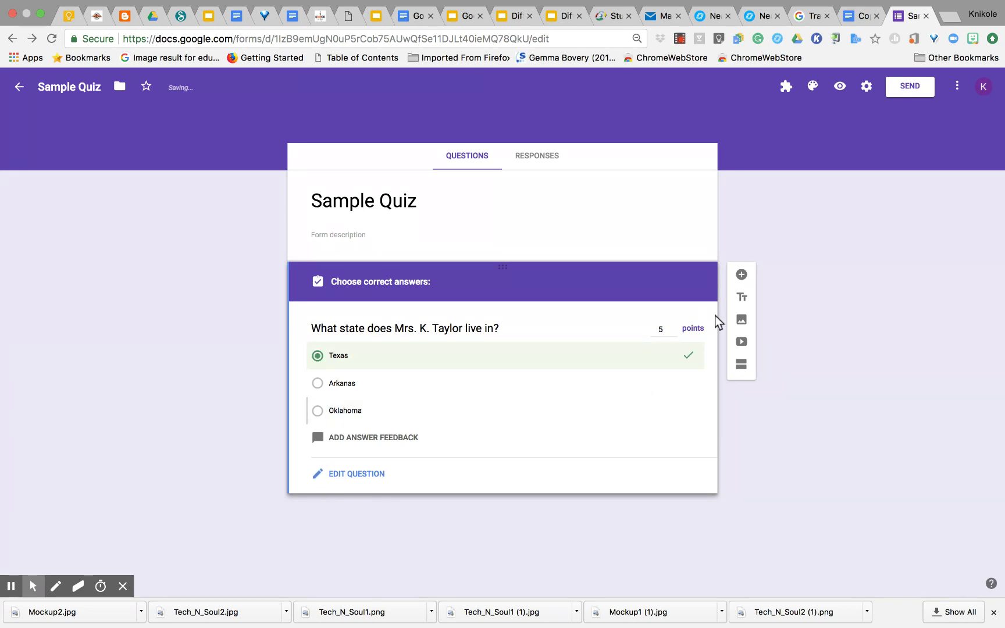
Add a second question, then mark the state question as required.
{"action": "left_click", "coordinate": [741, 278]}
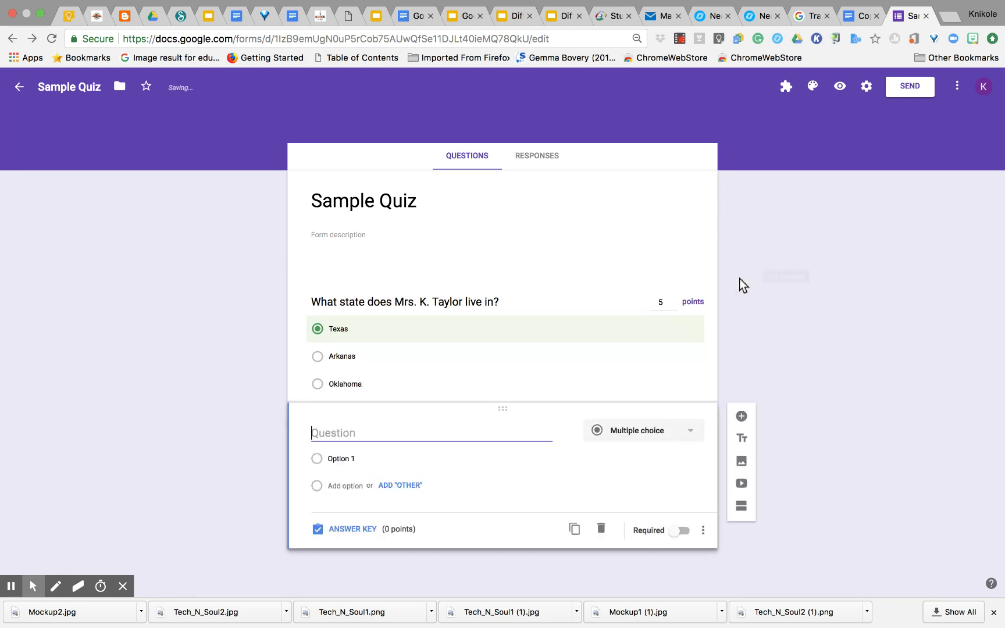
{"action": "left_click", "coordinate": [639, 366]}
{"action": "left_click", "coordinate": [347, 474]}
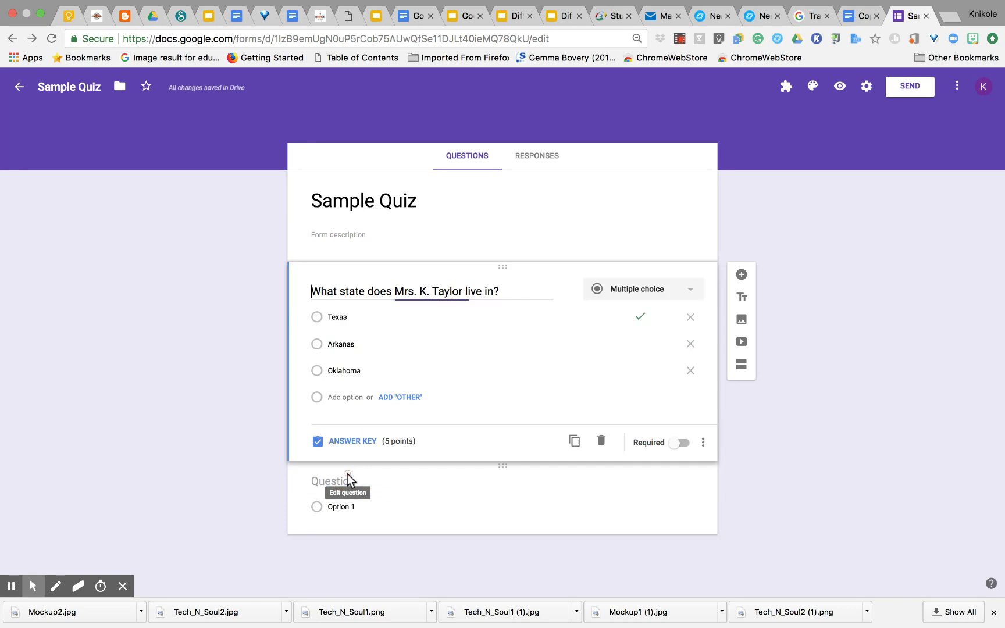
{"action": "left_click", "coordinate": [684, 443]}
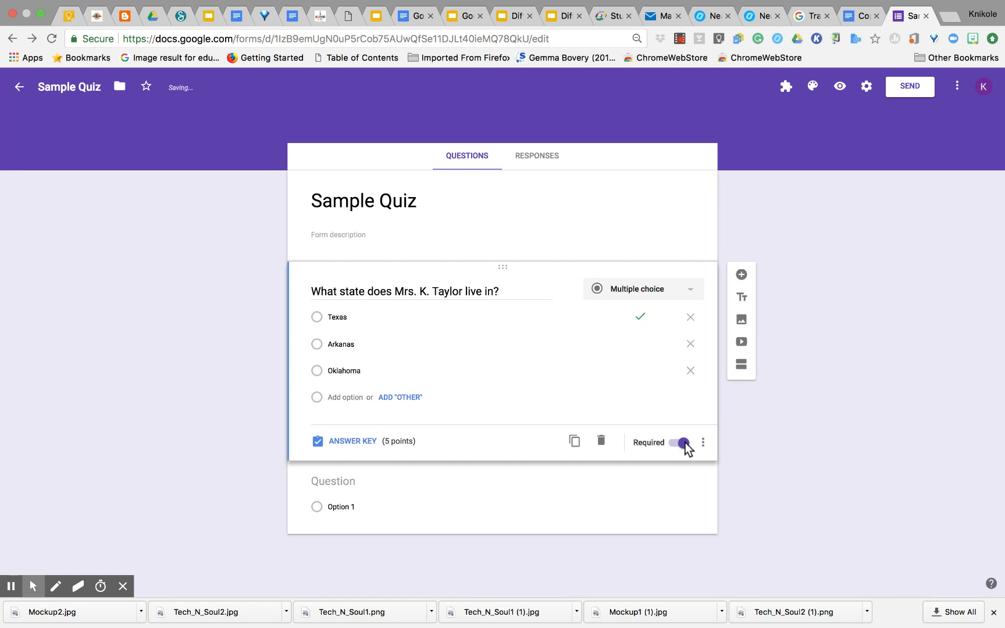
{"action": "left_click", "coordinate": [352, 483]}
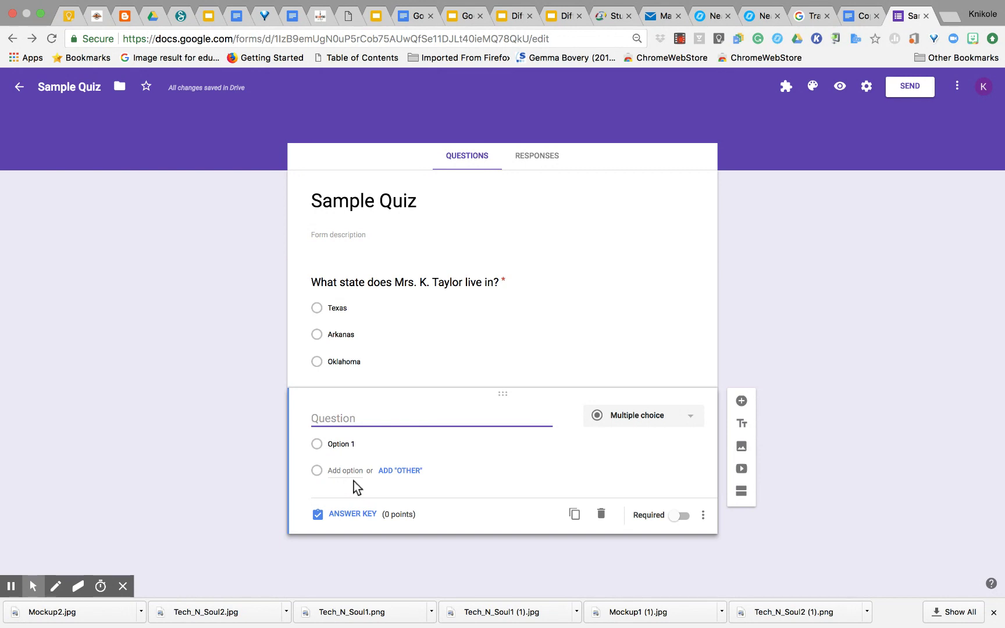
Ask 'How does Mrs. Taylor spell her name?' with choices Nicole, Knicole and a third option.
{"action": "type", "text": "How does Mrs. Taylor "}
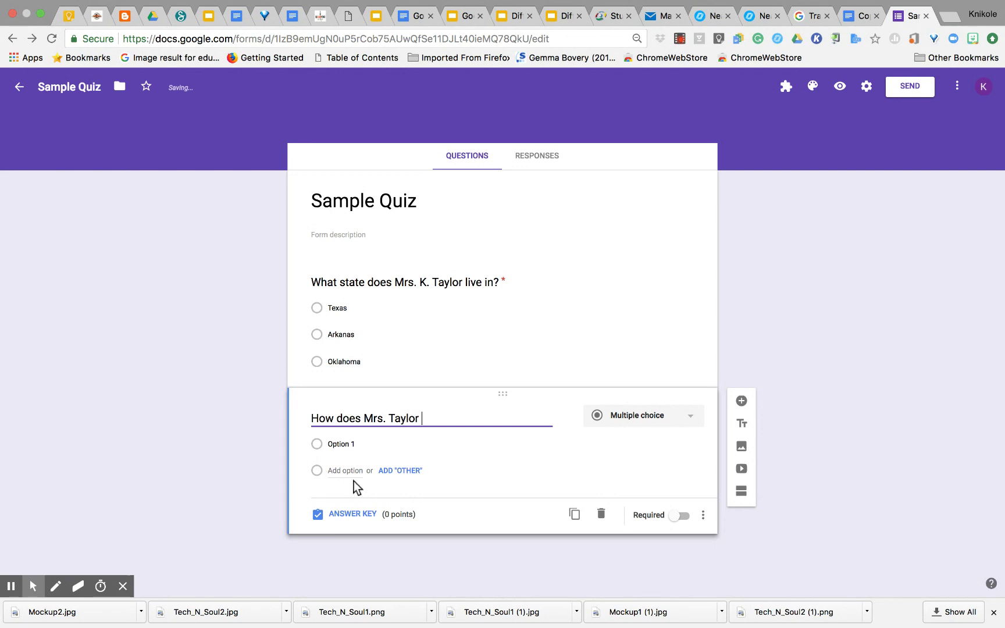
{"action": "type", "text": "spell her name"}
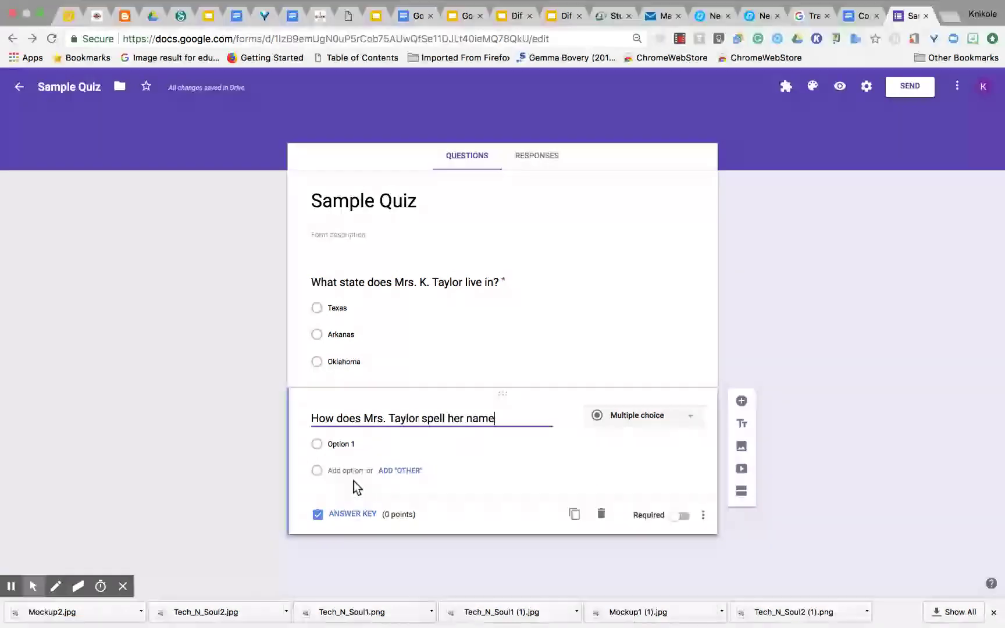
{"action": "type", "text": "?"}
{"action": "left_click", "coordinate": [344, 443]}
{"action": "type", "text": "Nicole"}
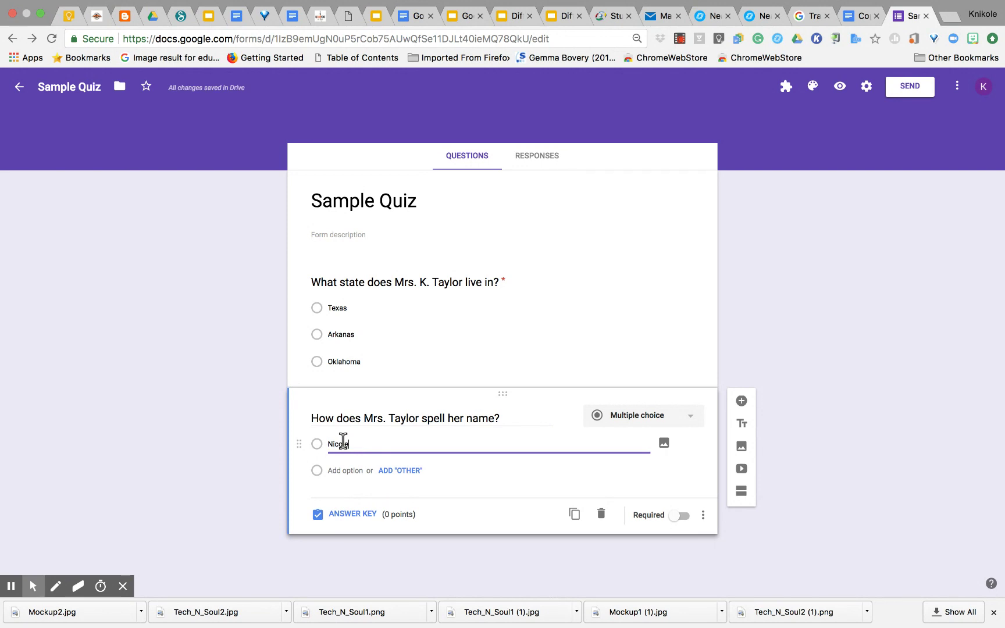
{"action": "left_click", "coordinate": [335, 468]}
{"action": "type", "text": "Kn"}
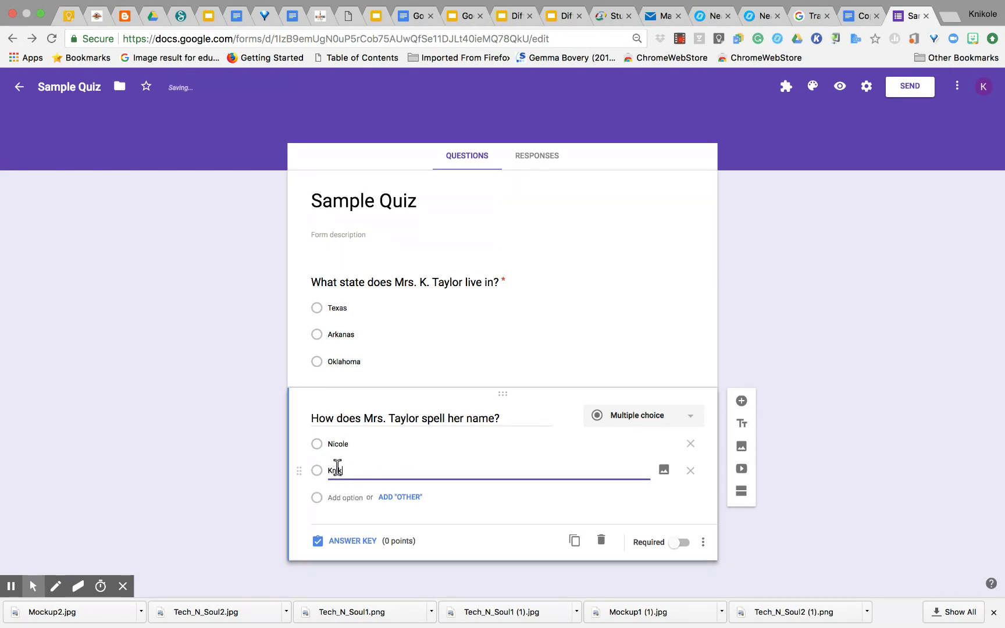
{"action": "type", "text": "icole"}
{"action": "left_click", "coordinate": [340, 497]}
{"action": "type", "text": "Knicole"}
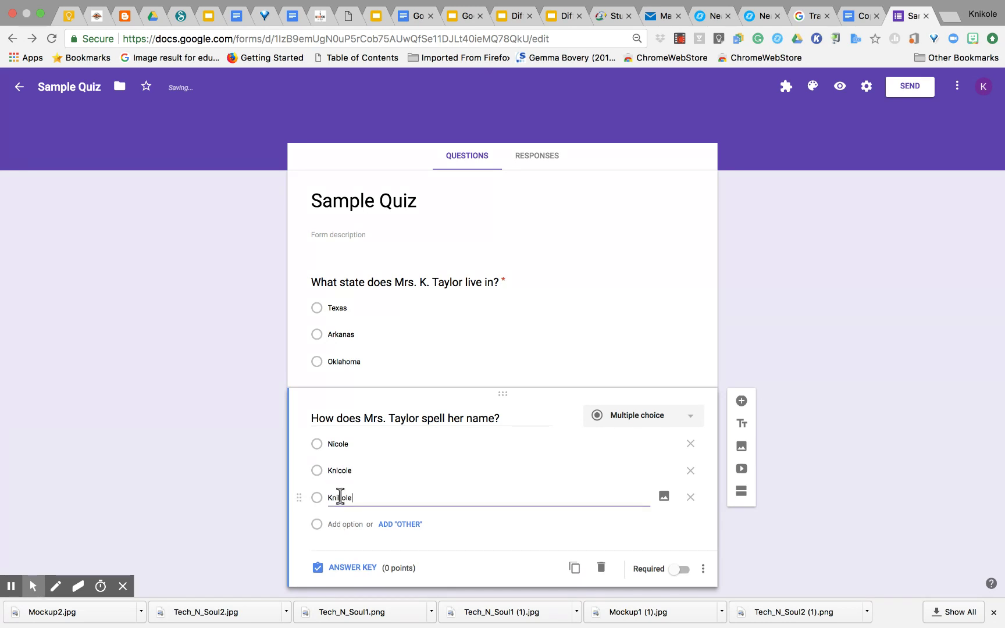
In the spelling question's answer key, mark the third choice as correct.
{"action": "left_click", "coordinate": [361, 565]}
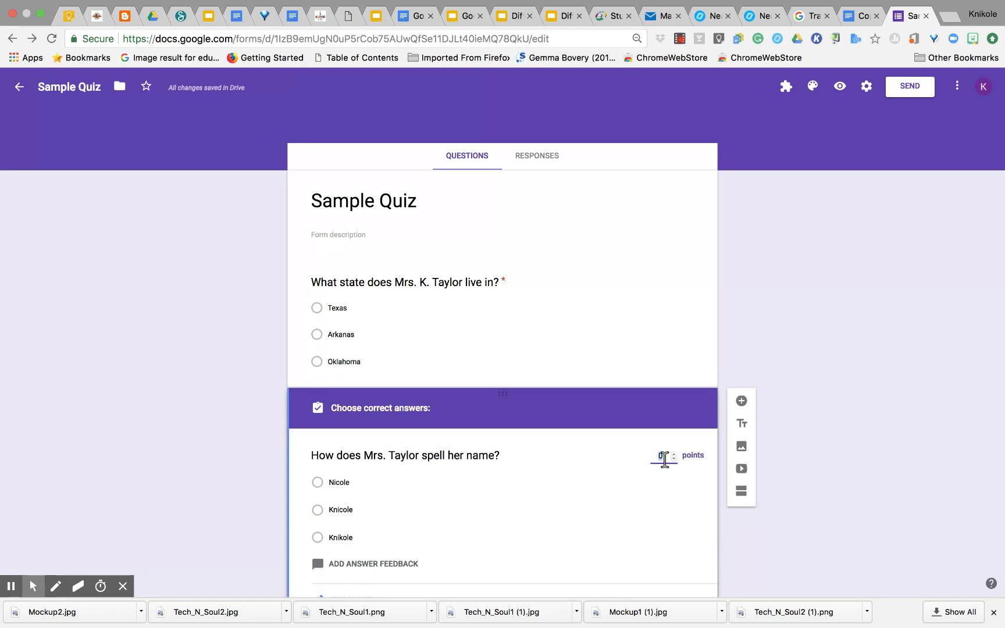
{"action": "left_click", "coordinate": [317, 538]}
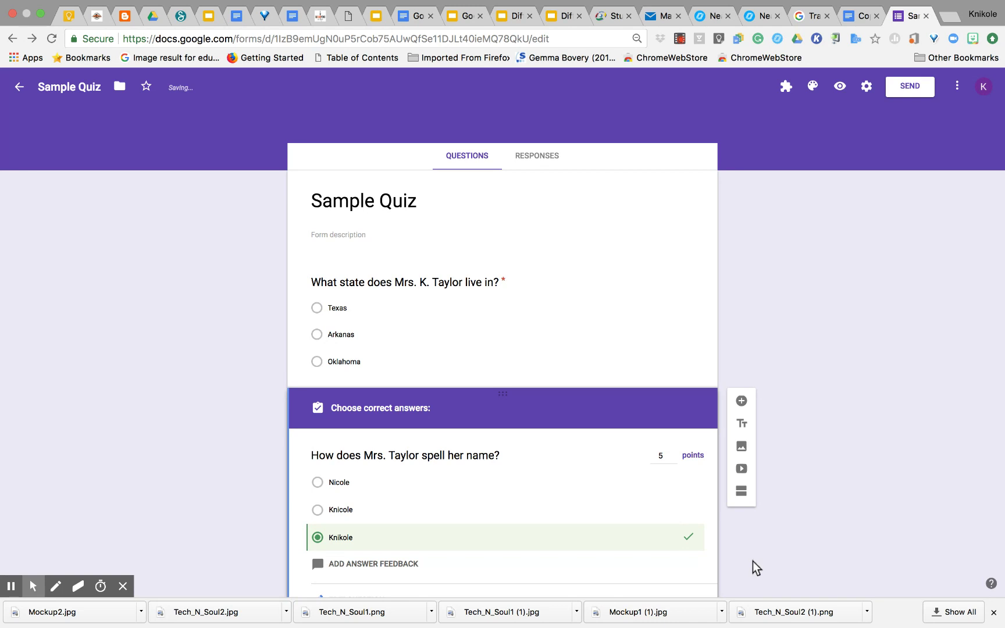
{"action": "scroll", "coordinate": [753, 562], "scroll_direction": "down", "scroll_amount": 2}
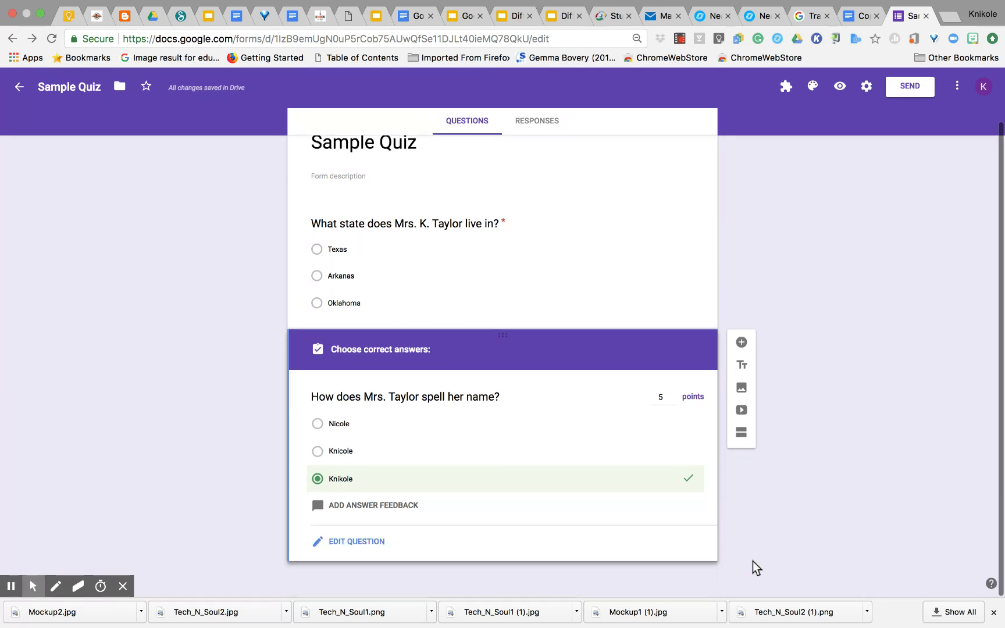
{"action": "left_click", "coordinate": [328, 509]}
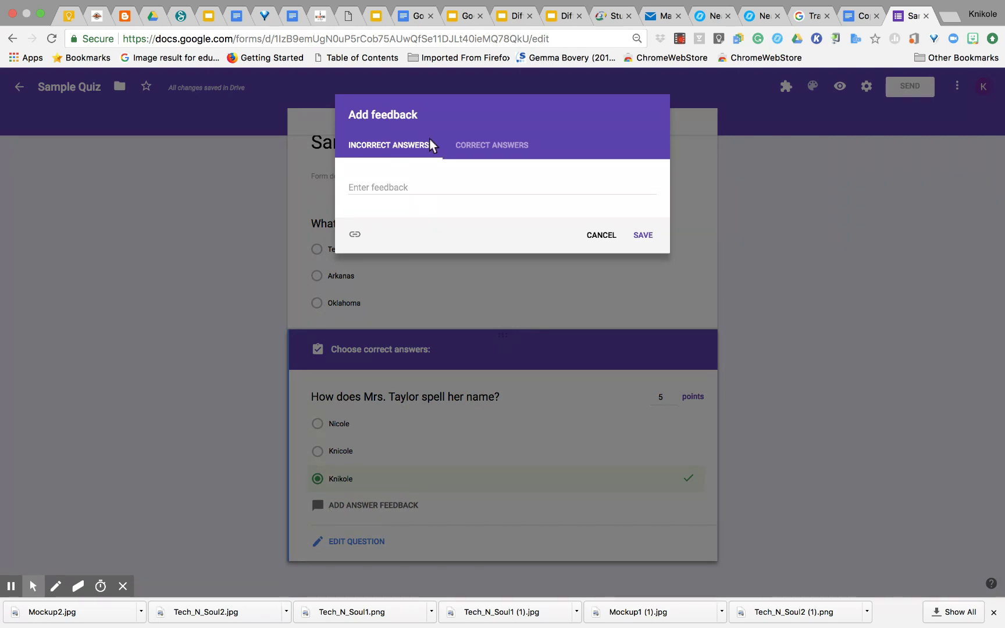
{"action": "left_click", "coordinate": [493, 148]}
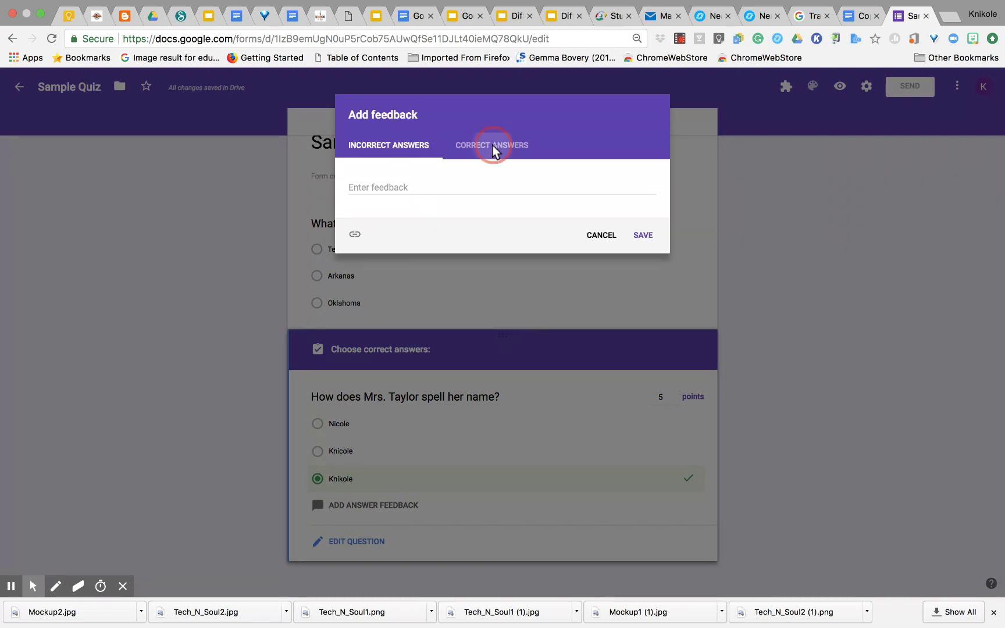
{"action": "left_click", "coordinate": [398, 145]}
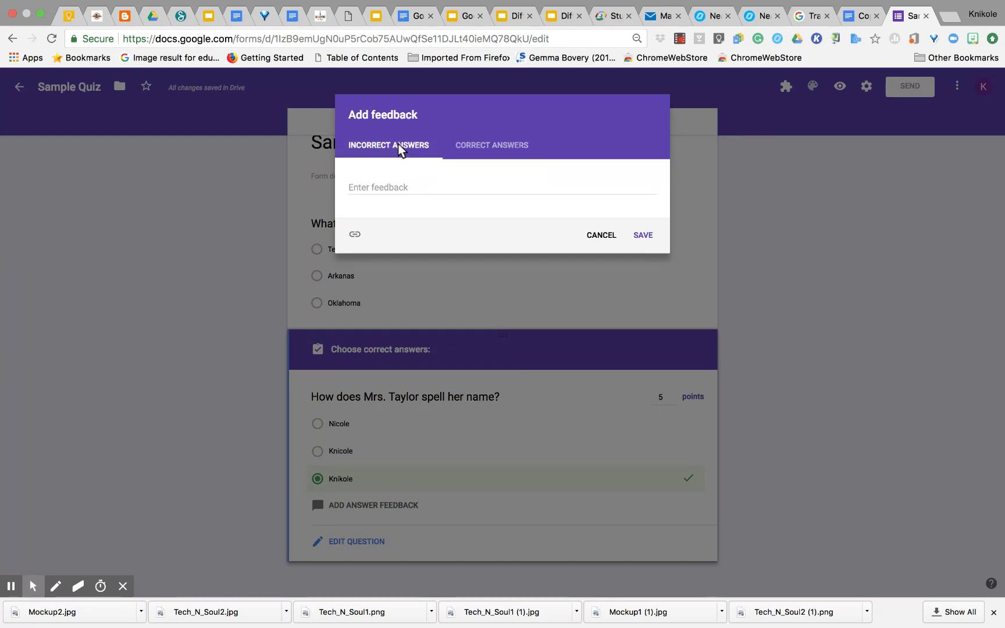
{"action": "left_click", "coordinate": [395, 187]}
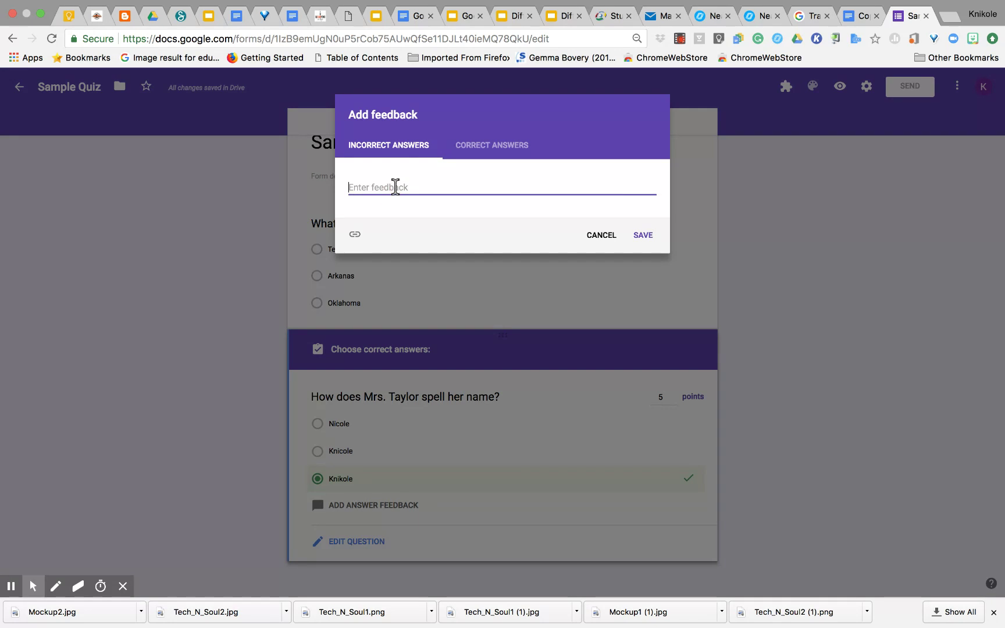
{"action": "left_click", "coordinate": [358, 233]}
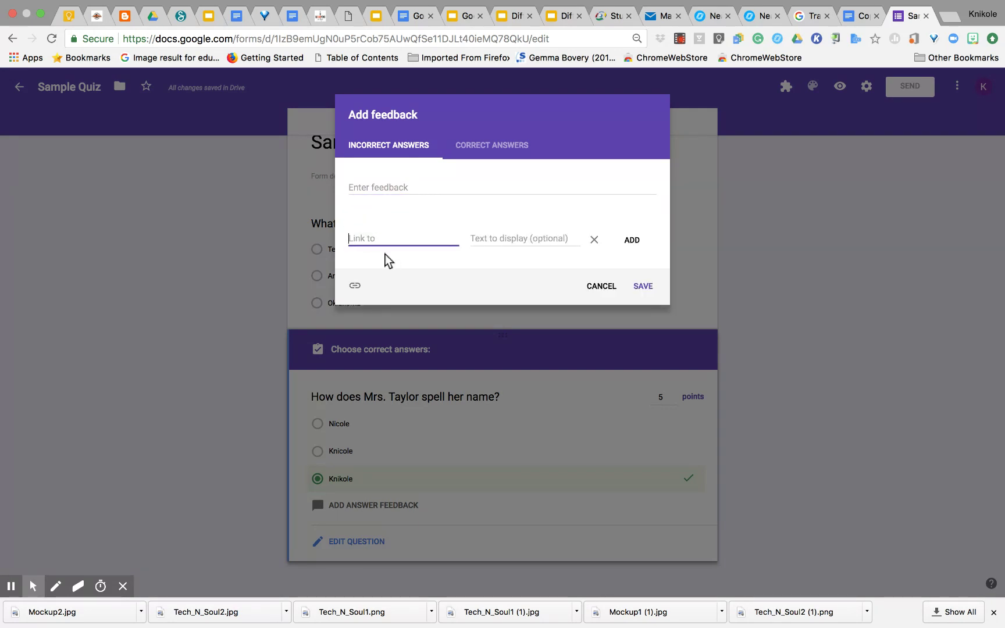
{"action": "type", "text": "www.knikoletaylor.com"}
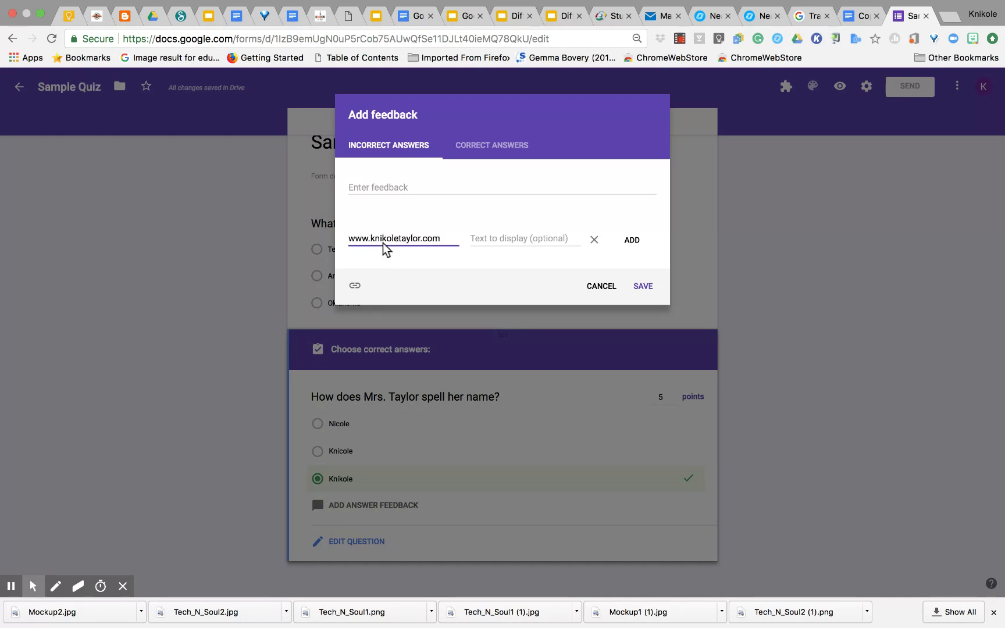
Write 'Review the website to make sure your answer is correct.' and save it with the link.
{"action": "left_click", "coordinate": [385, 186]}
{"action": "type", "text": "Review "}
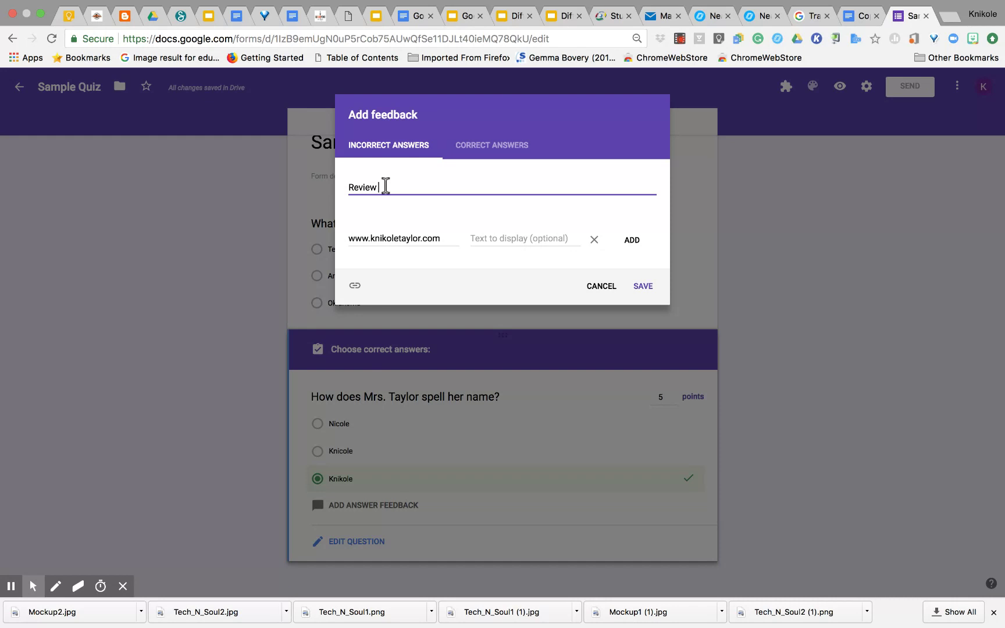
{"action": "type", "text": "the websi"}
{"action": "type", "text": "te to make"}
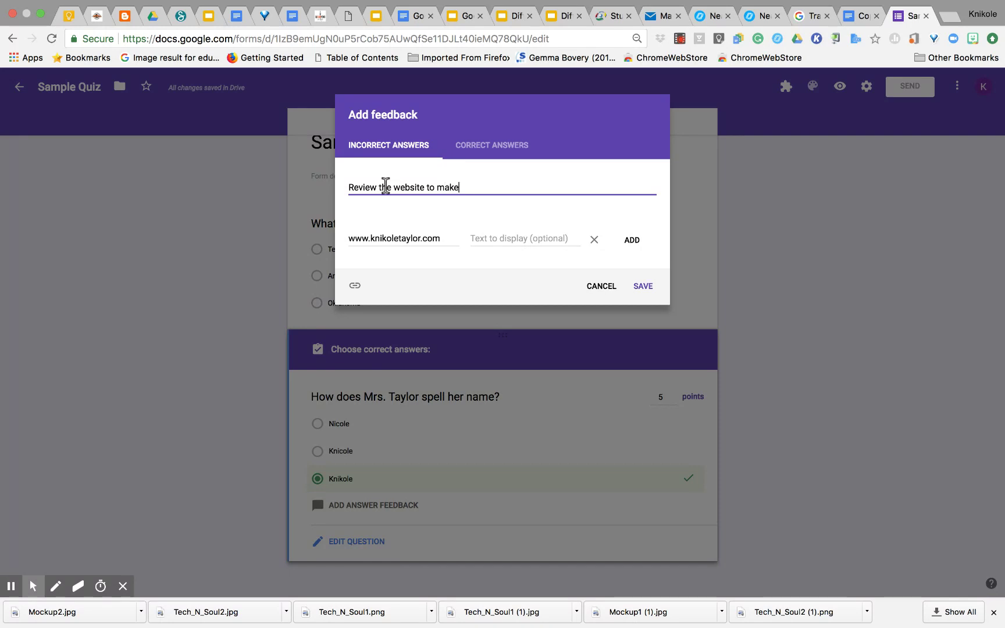
{"action": "type", "text": " sure your answer is corre"}
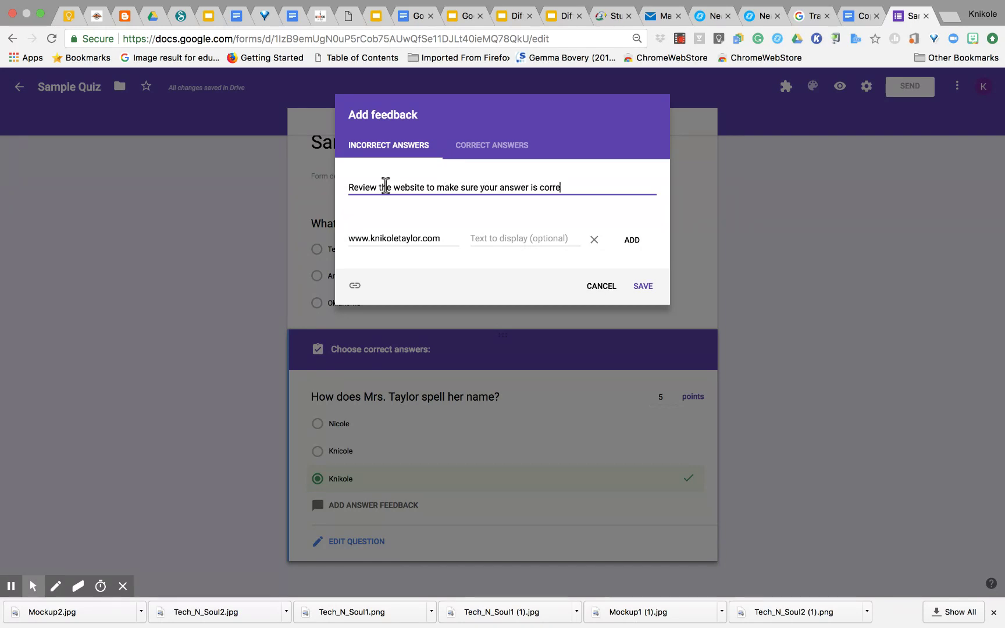
{"action": "type", "text": "ct."}
{"action": "left_click", "coordinate": [632, 243]}
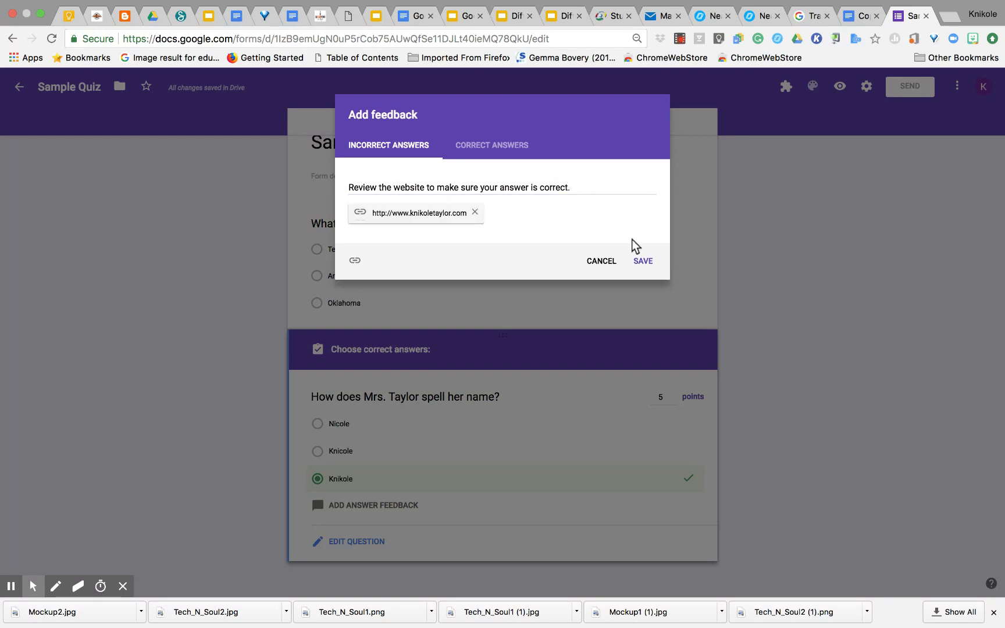
{"action": "left_click", "coordinate": [643, 260]}
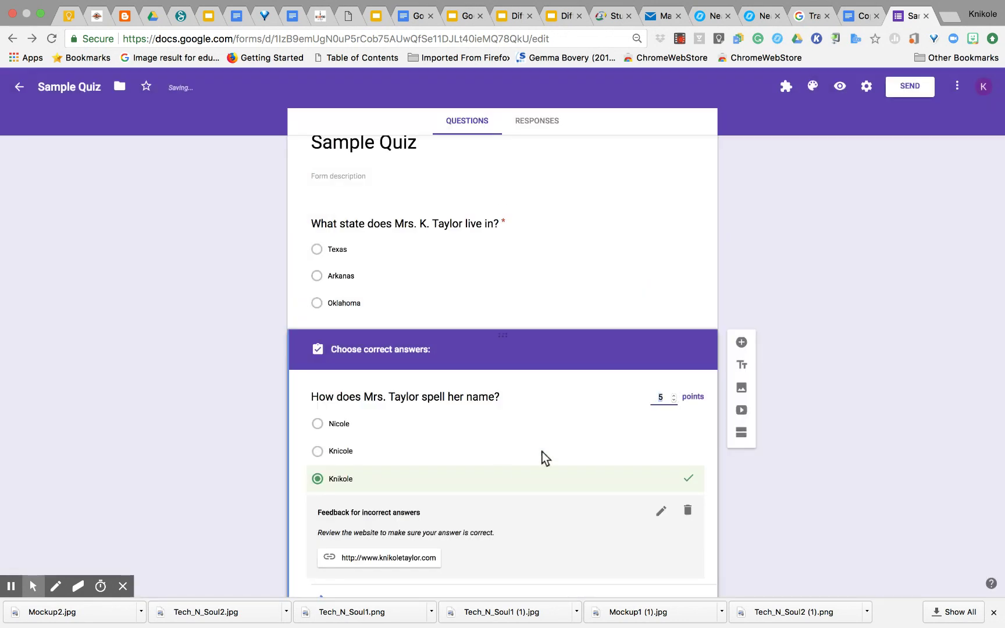
{"action": "left_click", "coordinate": [780, 544]}
{"action": "scroll", "coordinate": [780, 544], "scroll_direction": "down", "scroll_amount": 2}
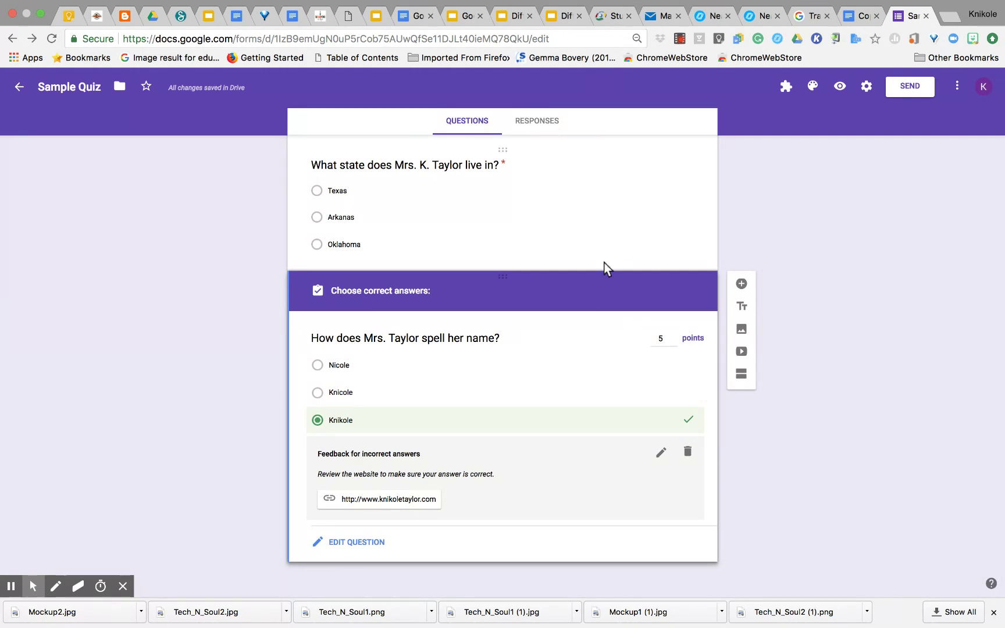
Preview the quiz and answer Arkanas and the third spelling choice.
{"action": "left_click", "coordinate": [840, 87]}
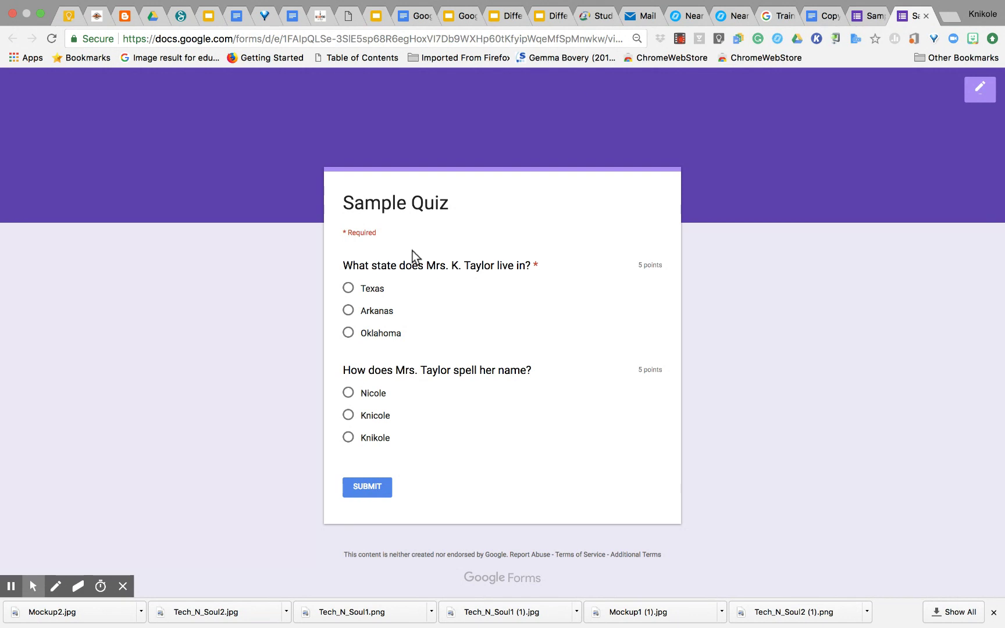
{"action": "left_click", "coordinate": [348, 311]}
{"action": "left_click", "coordinate": [350, 437]}
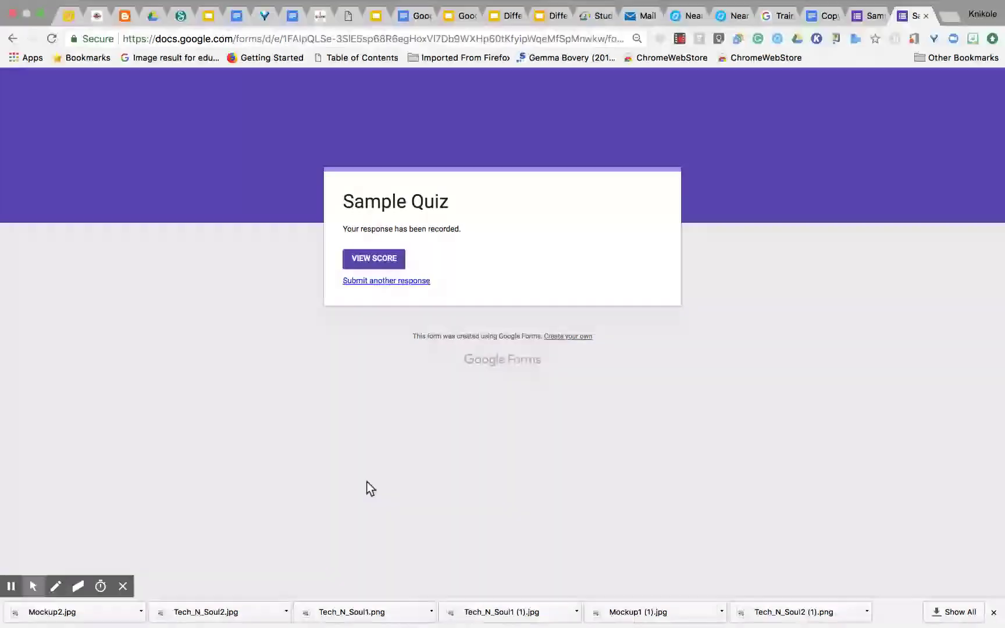
View the 5/10 score, close the score page, and start another response.
{"action": "left_click", "coordinate": [380, 250]}
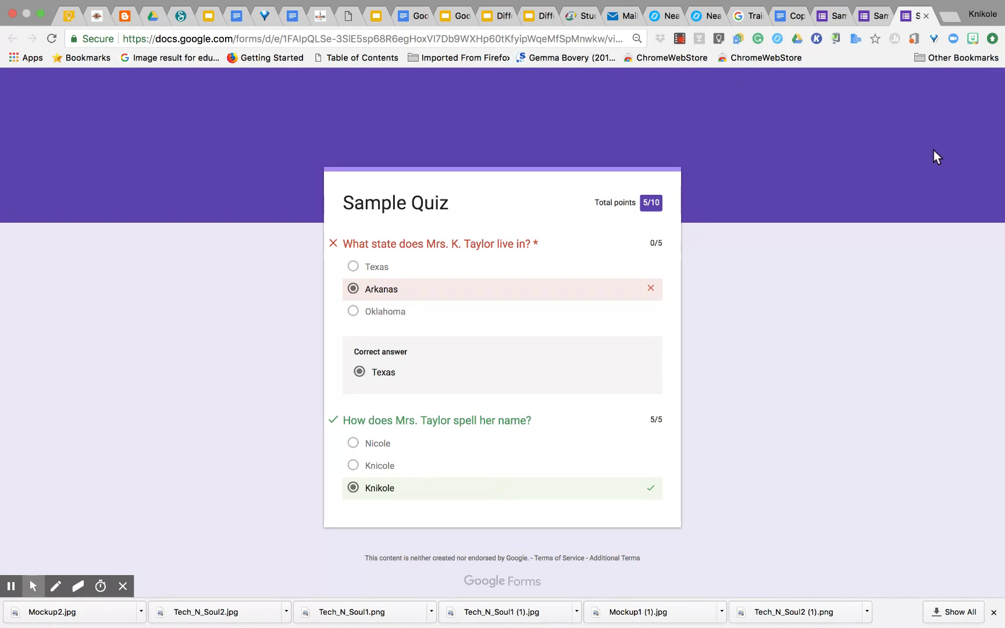
{"action": "left_click", "coordinate": [925, 17]}
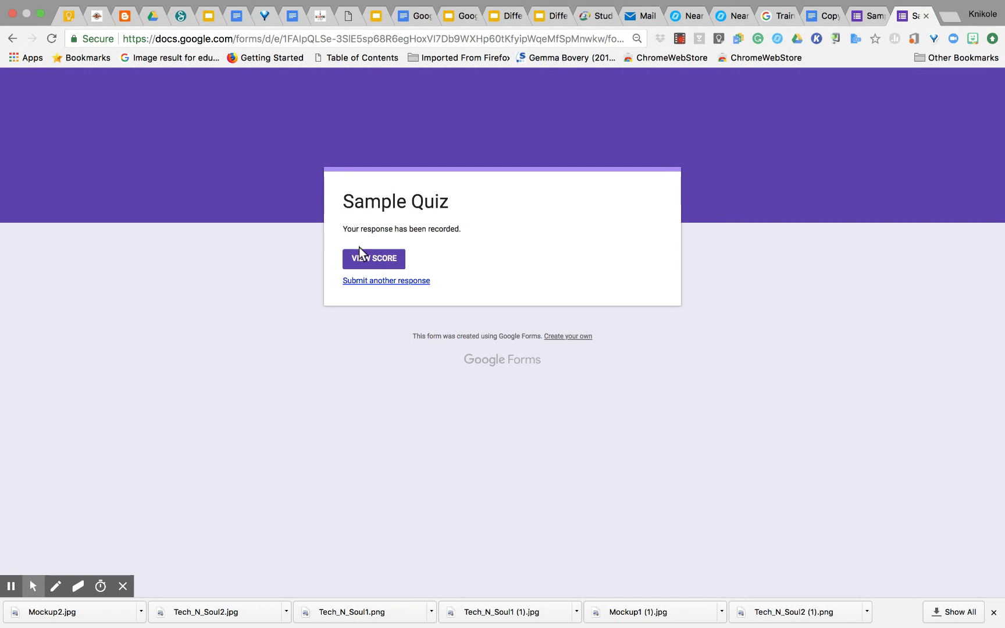
{"action": "left_click", "coordinate": [367, 282]}
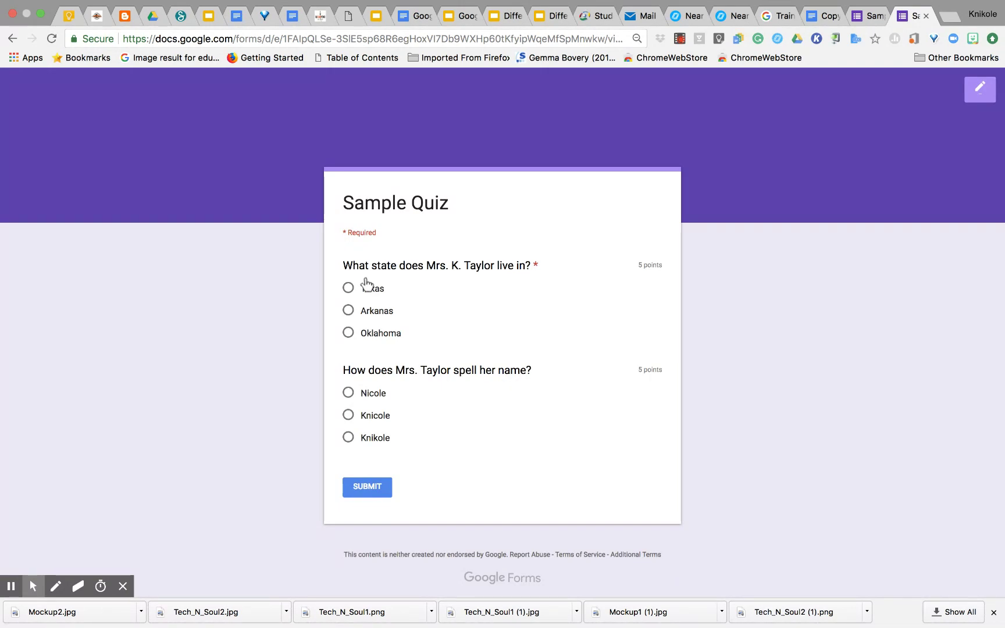
Turn on 'Limit to 1 response' in Sample Quiz's General settings and save.
{"action": "left_click", "coordinate": [856, 20]}
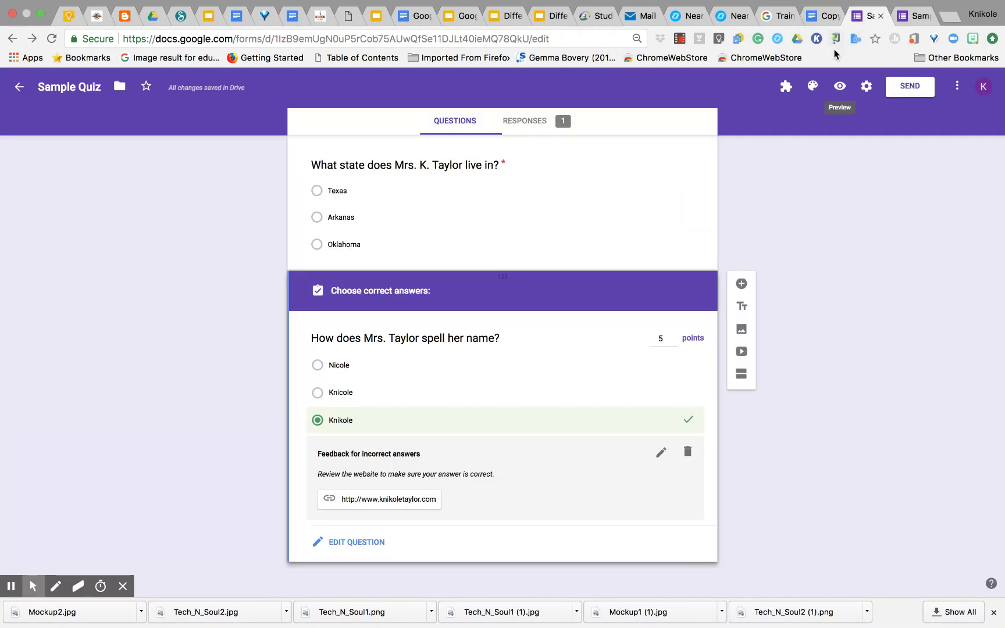
{"action": "left_click", "coordinate": [866, 88]}
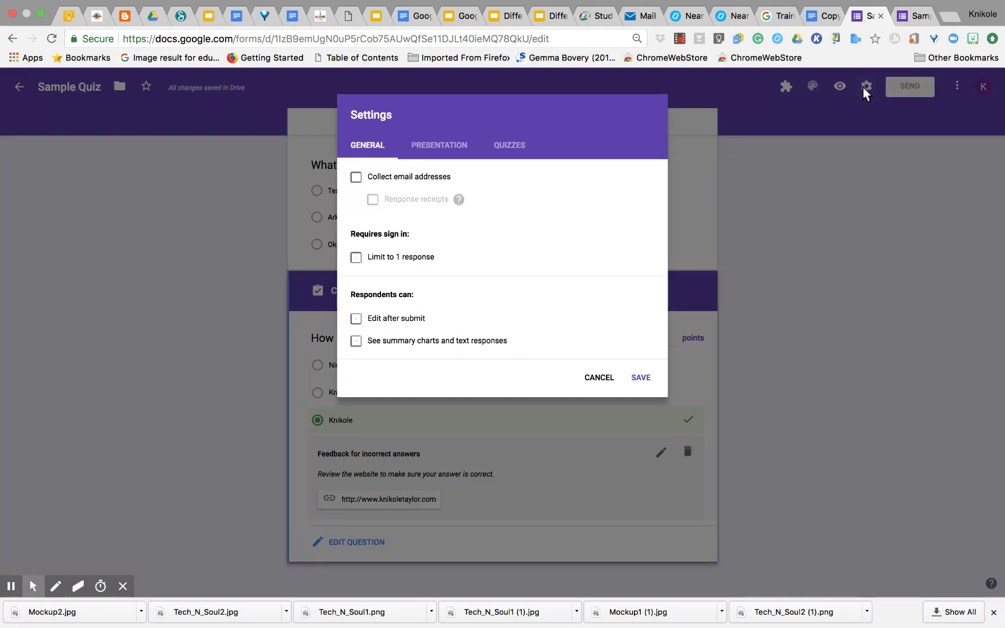
{"action": "left_click", "coordinate": [356, 258]}
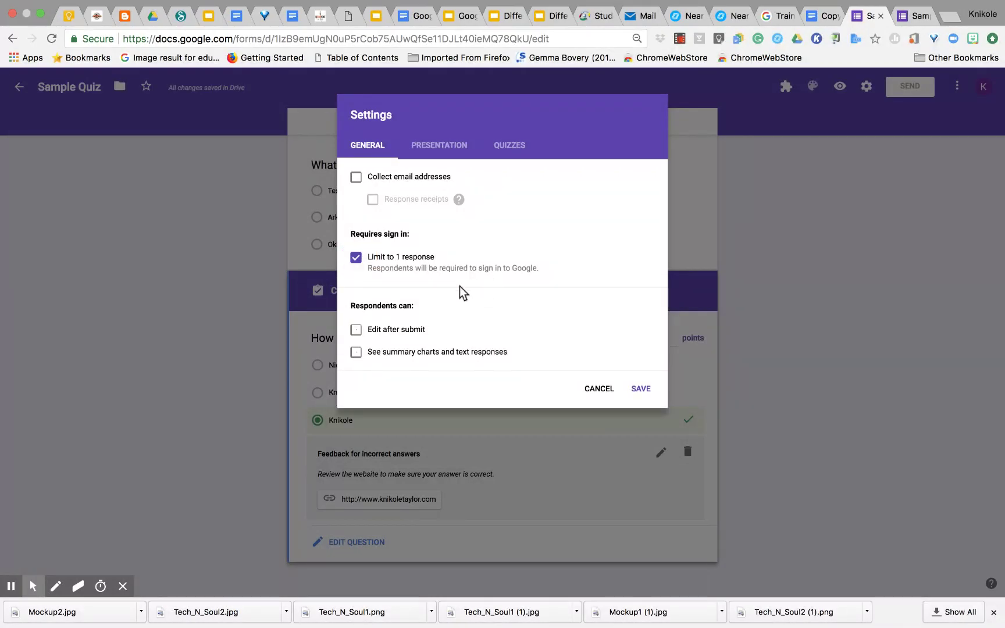
{"action": "left_click", "coordinate": [641, 390]}
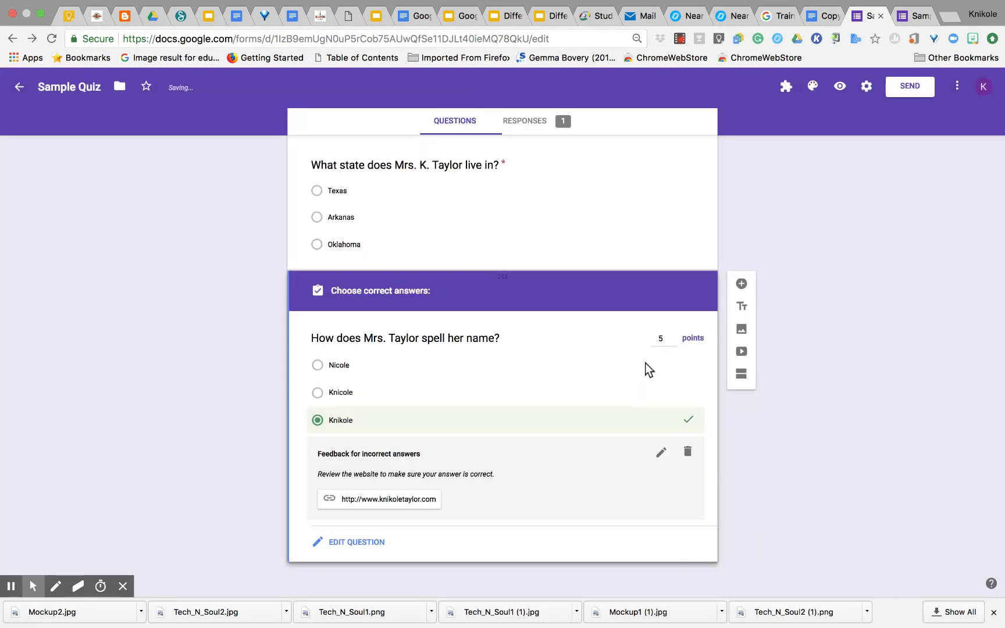